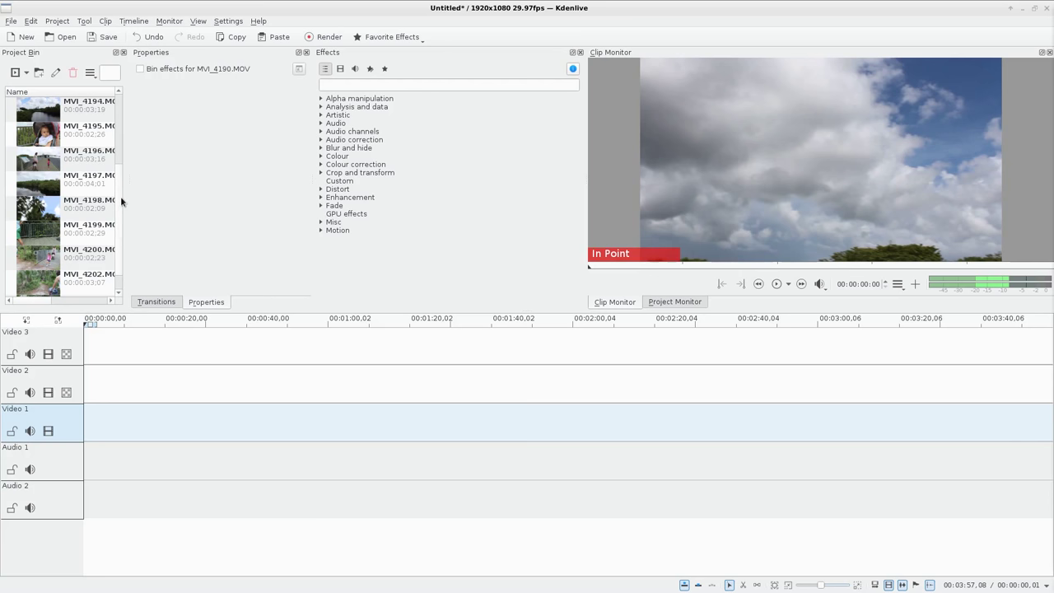
Place JoshWoodward-AttS-05-Perfect-NoVox.mp3 on Audio 1 at 00:00:00
{"action": "left_click_drag", "start_coordinate": [121, 195], "coordinate": [119, 122]}
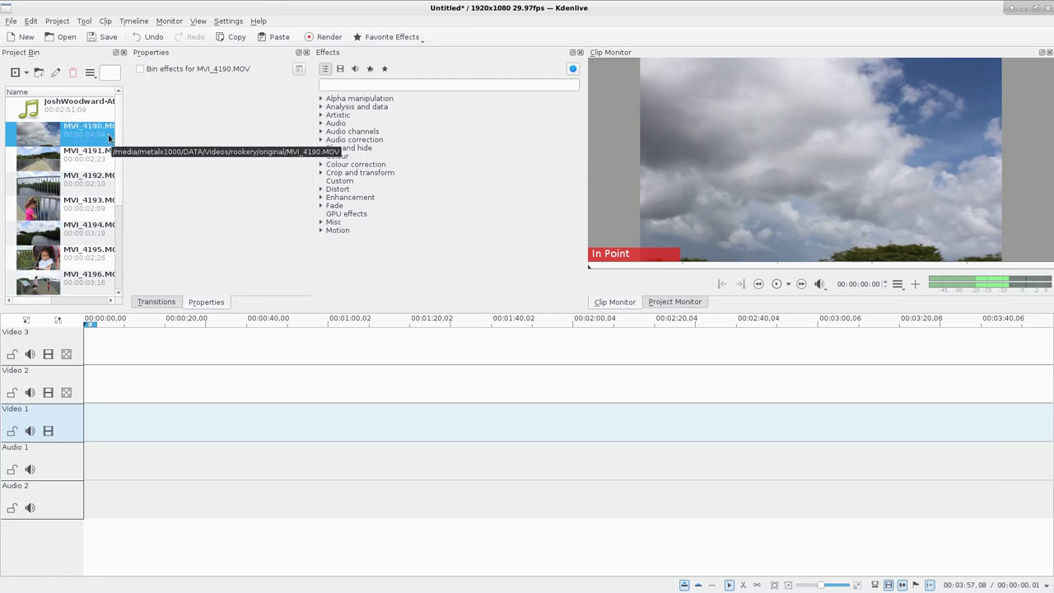
{"action": "left_click_drag", "start_coordinate": [74, 105], "coordinate": [33, 457]}
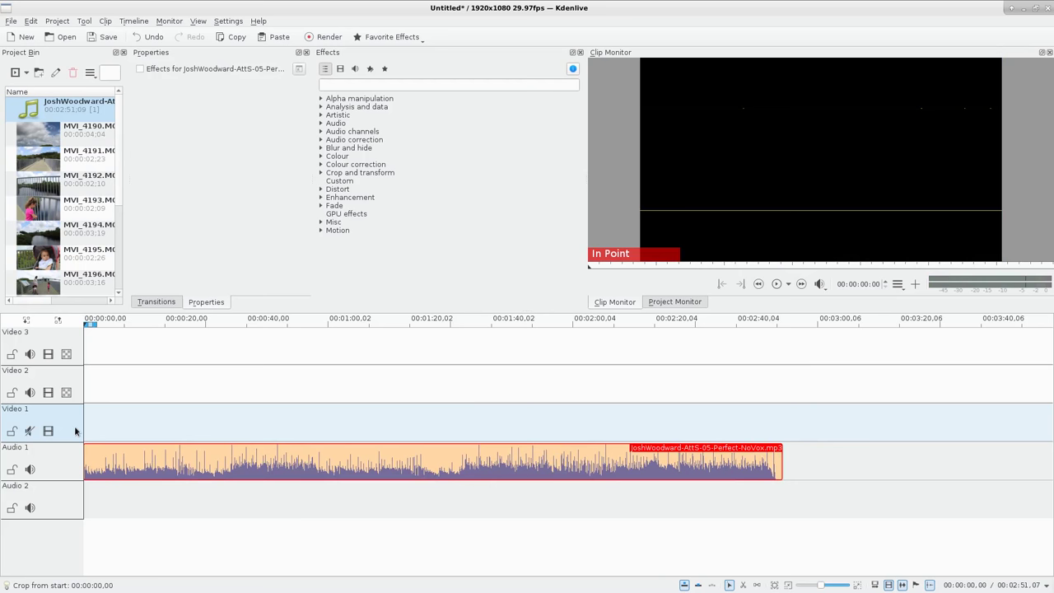
{"action": "left_click", "coordinate": [70, 141]}
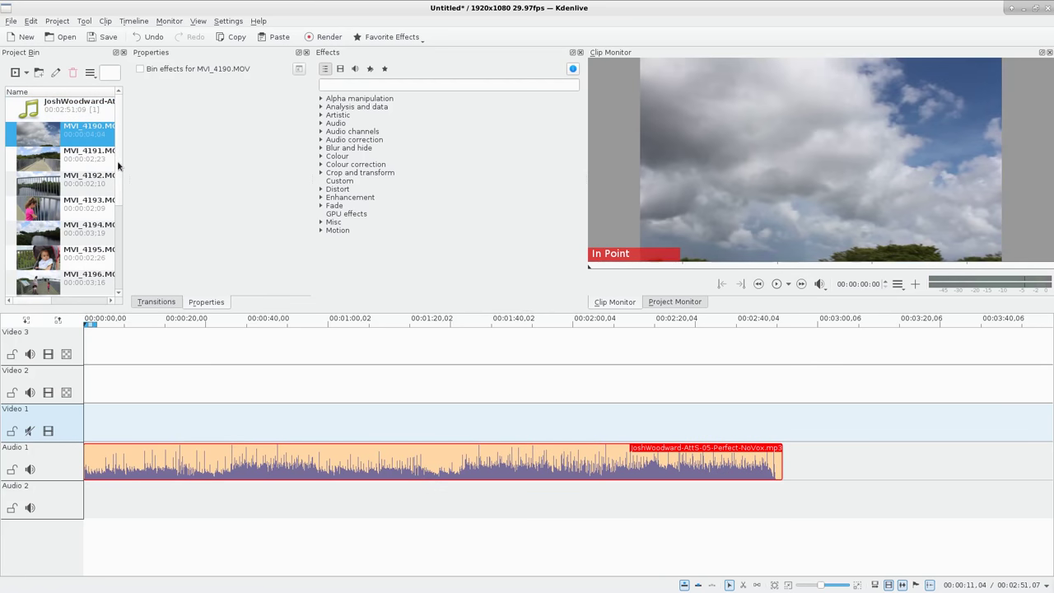
{"action": "scroll", "coordinate": [117, 161], "scroll_direction": "down", "scroll_amount": 3}
Lay walk clips MVI_4190–MVI_4203 on Video 1 and trim the music to 45 seconds
{"action": "left_click", "coordinate": [66, 282], "text": "shift"}
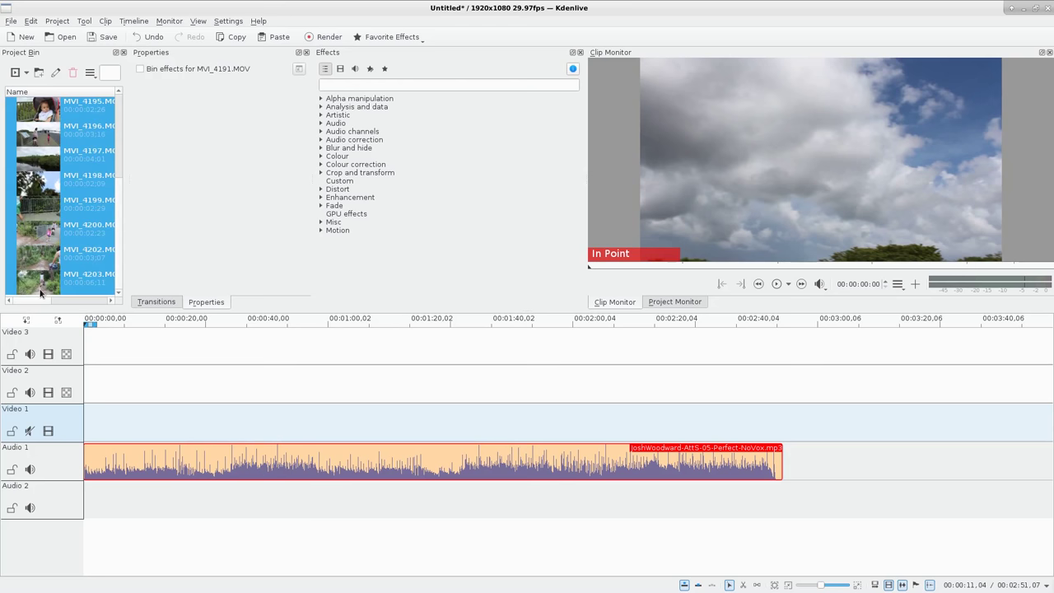
{"action": "left_click_drag", "start_coordinate": [66, 282], "coordinate": [88, 412]}
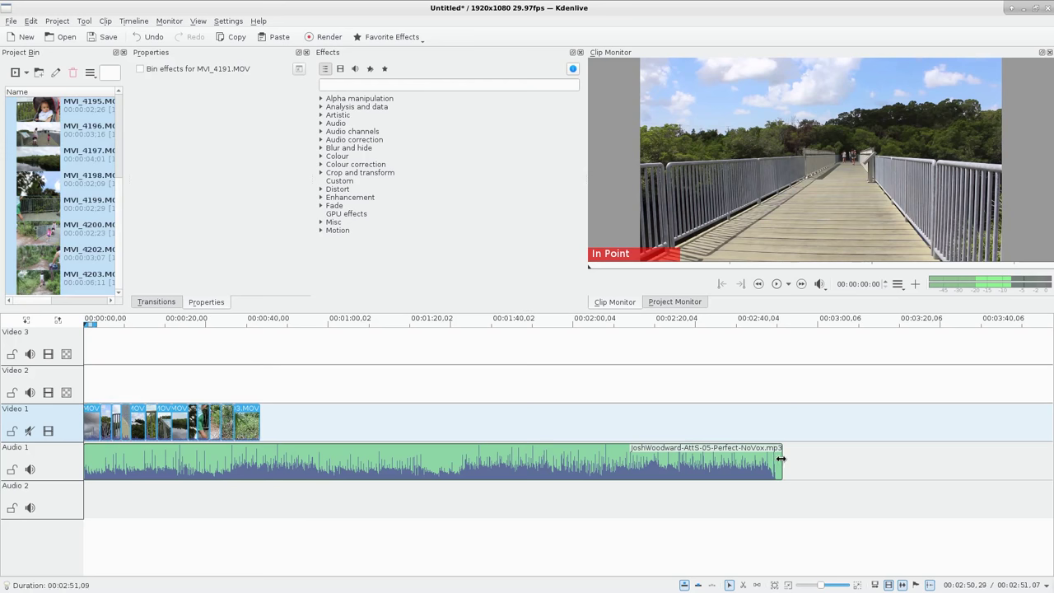
{"action": "left_click_drag", "start_coordinate": [781, 451], "coordinate": [267, 447]}
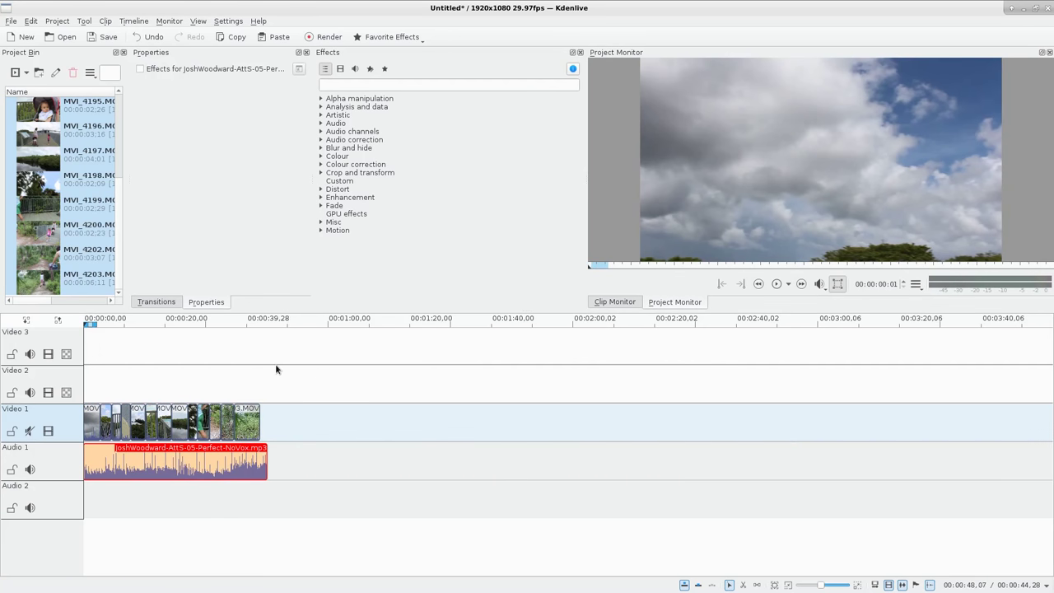
{"action": "scroll", "coordinate": [274, 368], "scroll_direction": "up", "scroll_amount": 1}
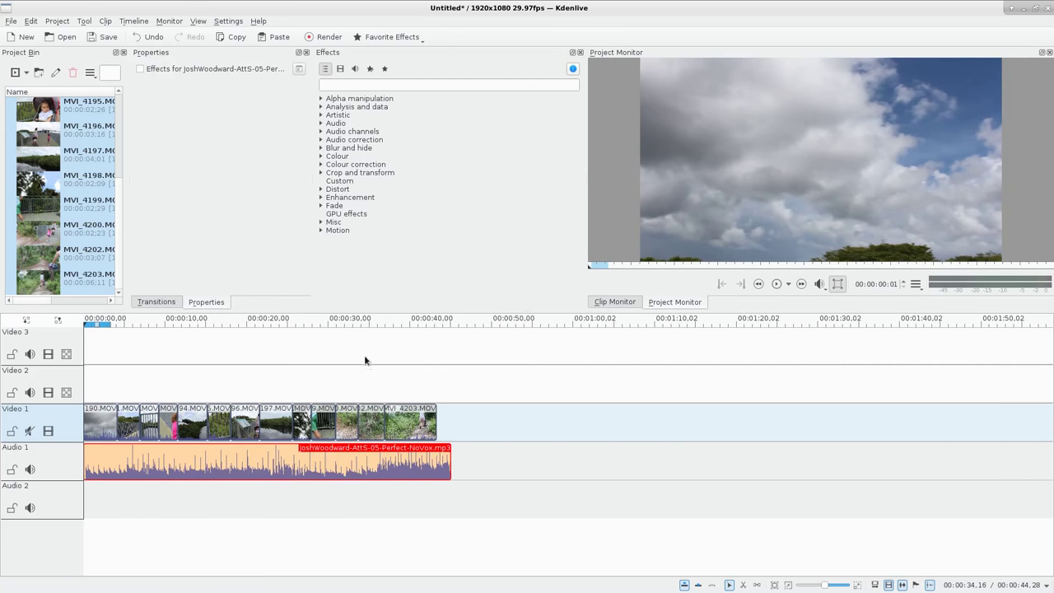
{"action": "scroll", "coordinate": [309, 353], "scroll_direction": "up", "scroll_amount": 1}
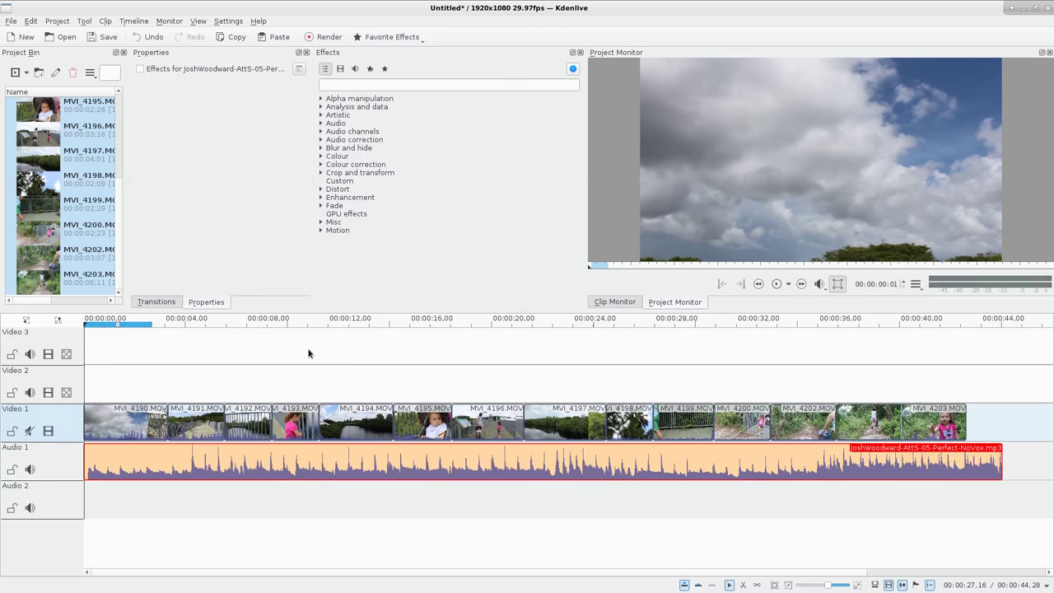
Give MVI_4190 a 00:00:01.07 fade from black and play from the start
{"action": "left_click", "coordinate": [124, 409]}
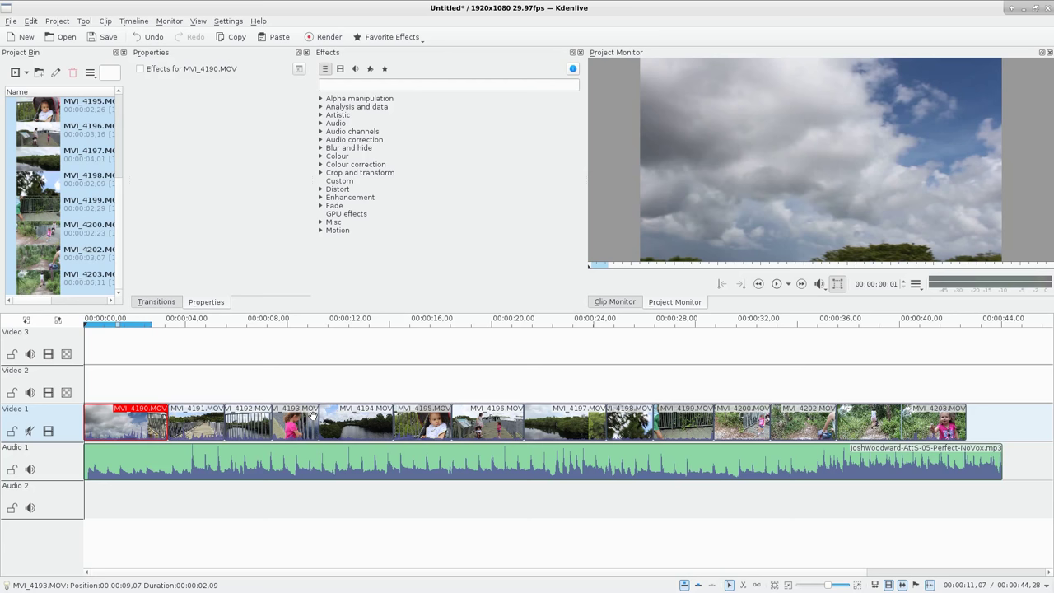
{"action": "left_click", "coordinate": [167, 391]}
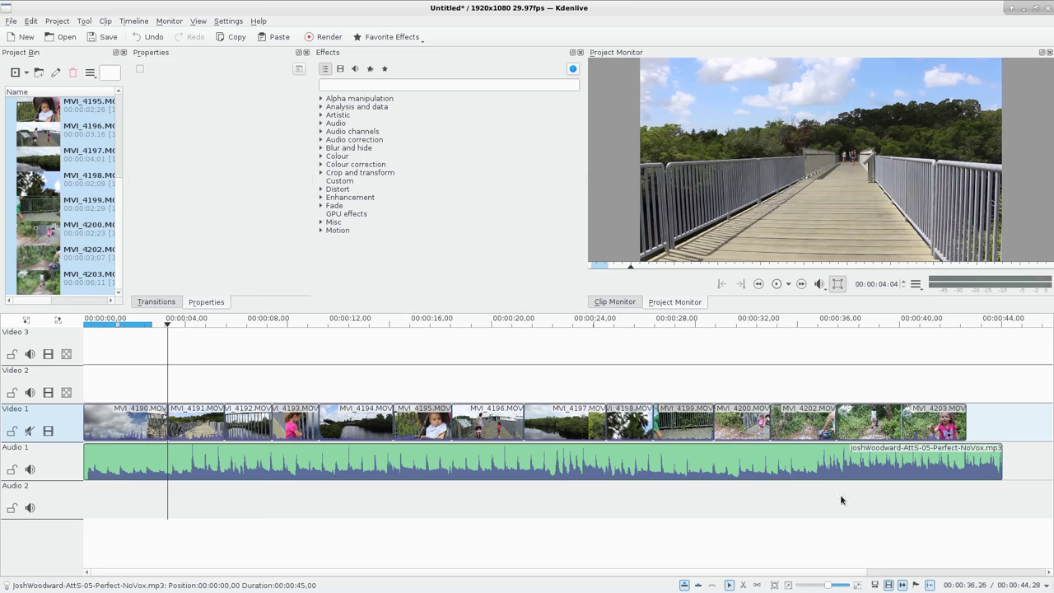
{"action": "left_click", "coordinate": [115, 421]}
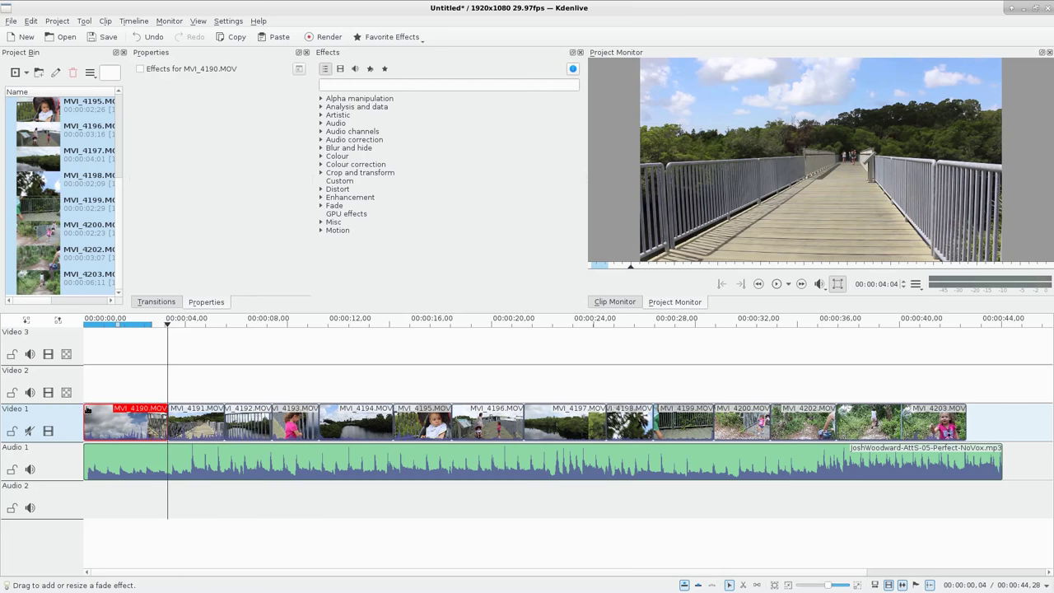
{"action": "left_click_drag", "start_coordinate": [88, 410], "coordinate": [107, 409]}
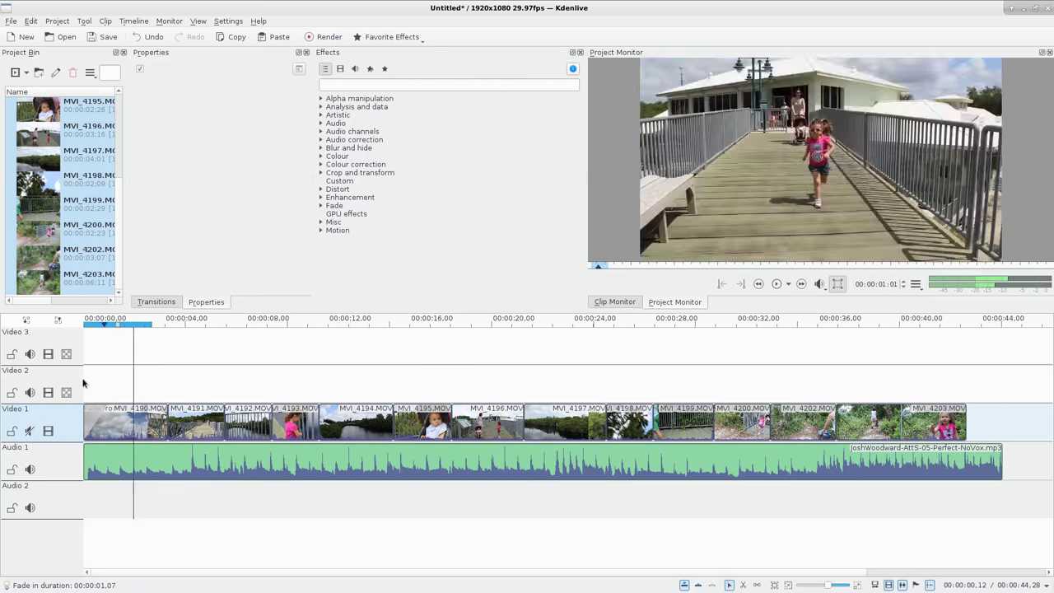
{"action": "key", "text": "Home"}
{"action": "key", "text": "space"}
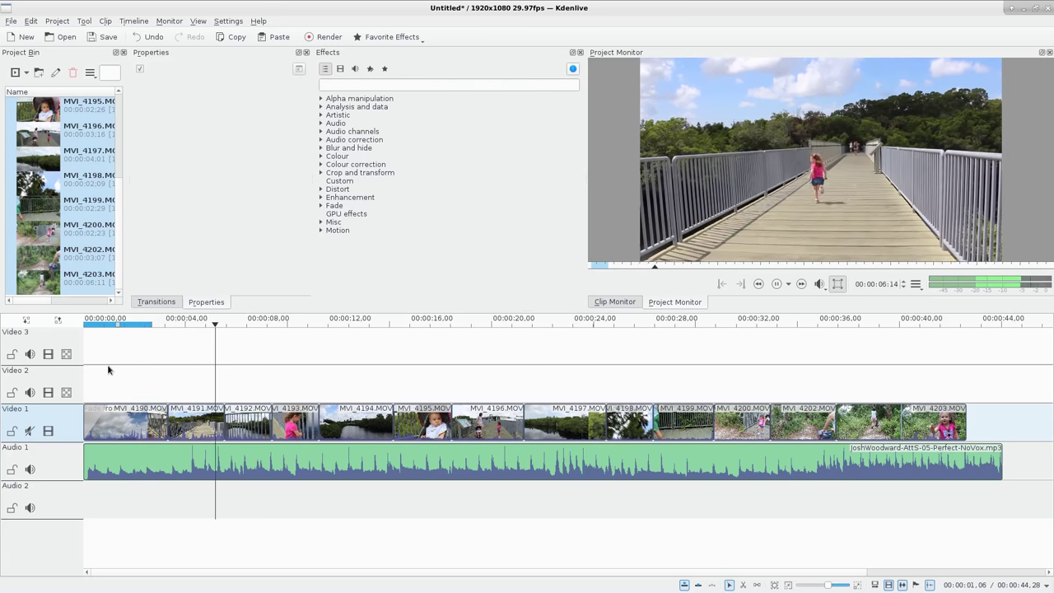
{"action": "key", "text": "space"}
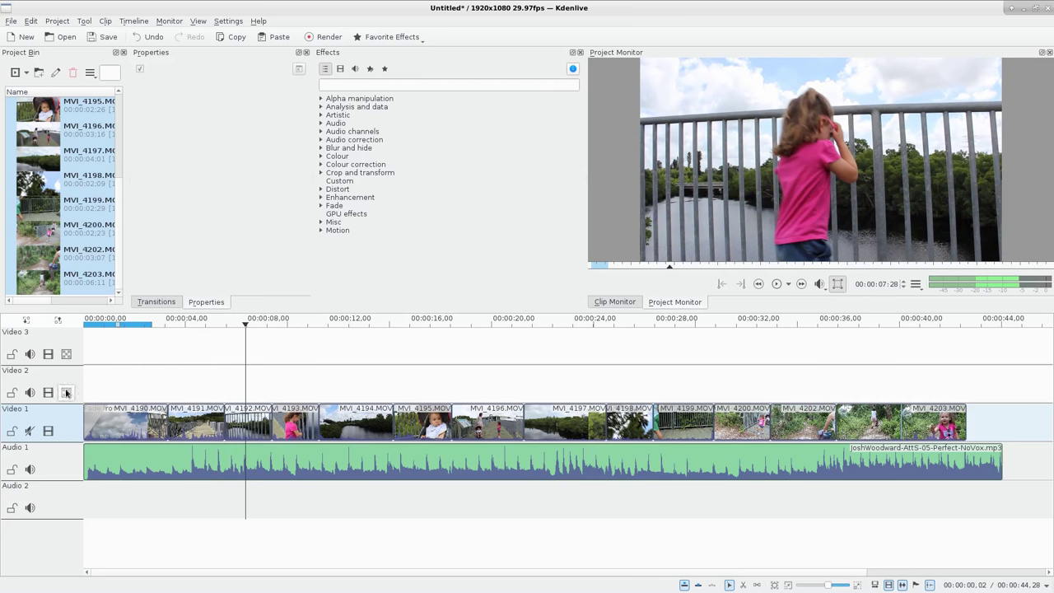
{"action": "left_click_drag", "start_coordinate": [152, 384], "coordinate": [287, 386]}
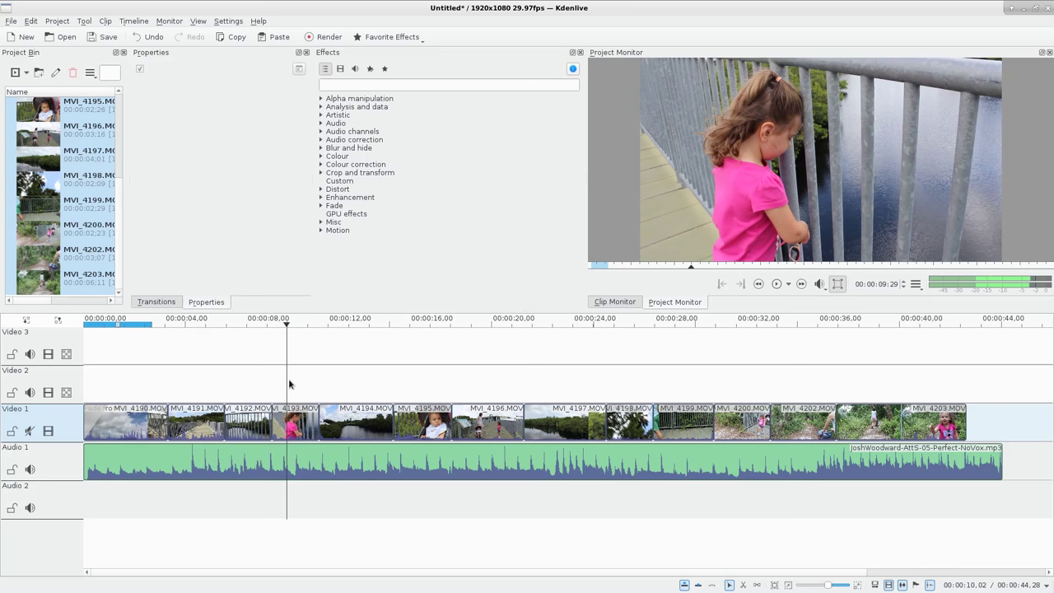
{"action": "left_click_drag", "start_coordinate": [182, 396], "coordinate": [220, 395]}
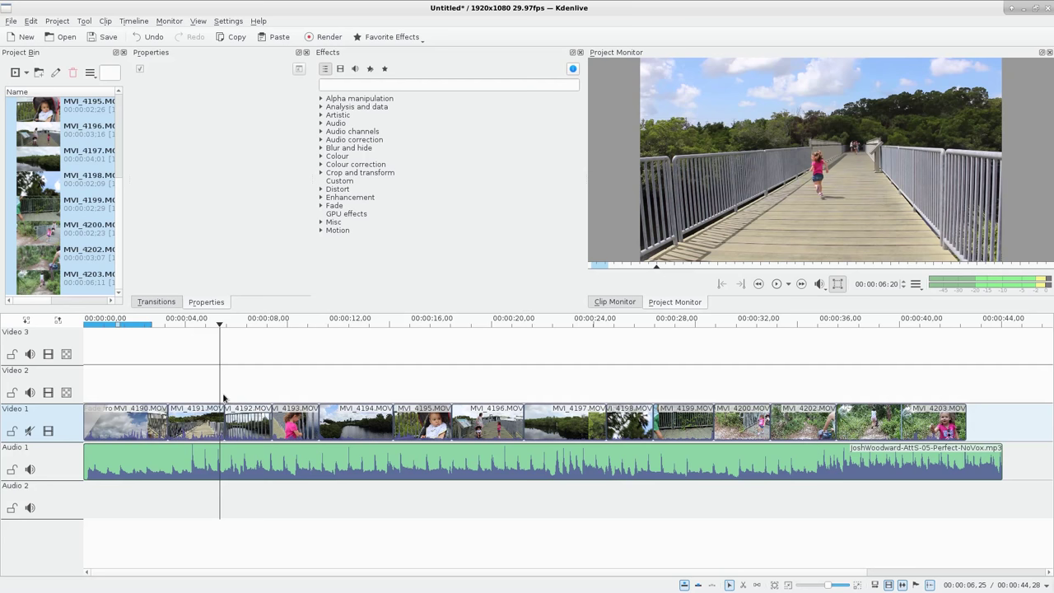
{"action": "left_click_drag", "start_coordinate": [223, 398], "coordinate": [304, 402]}
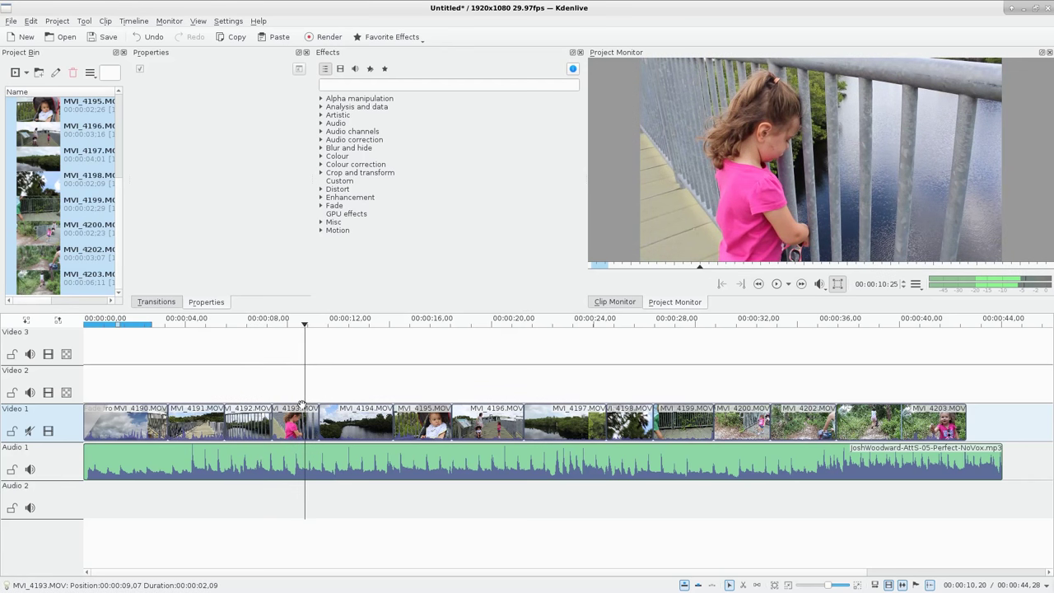
{"action": "left_click", "coordinate": [240, 387]}
{"action": "left_click_drag", "start_coordinate": [272, 385], "coordinate": [389, 391]}
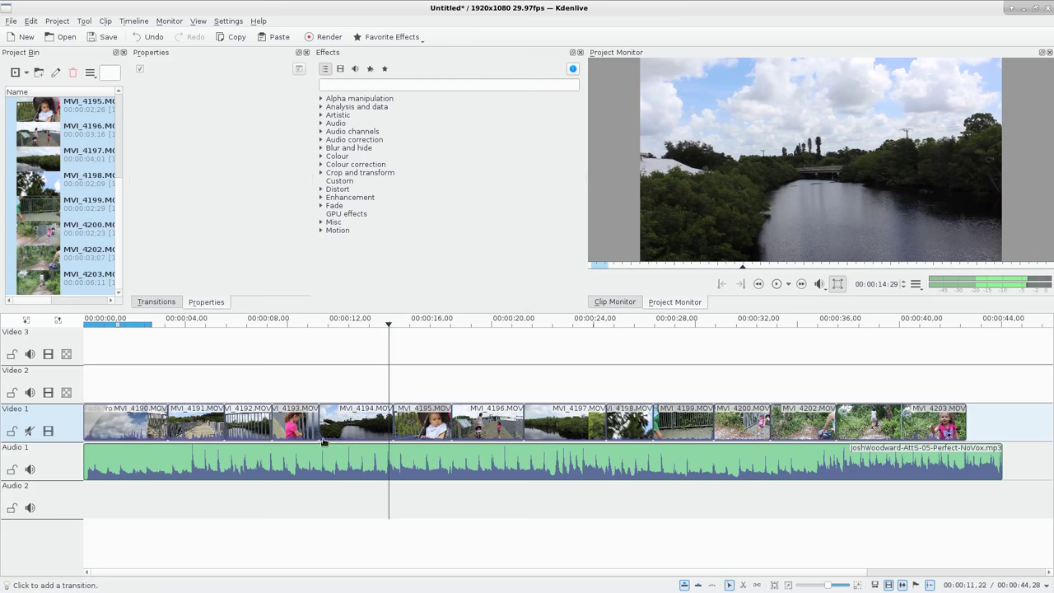
{"action": "left_click_drag", "start_coordinate": [336, 433], "coordinate": [327, 396]}
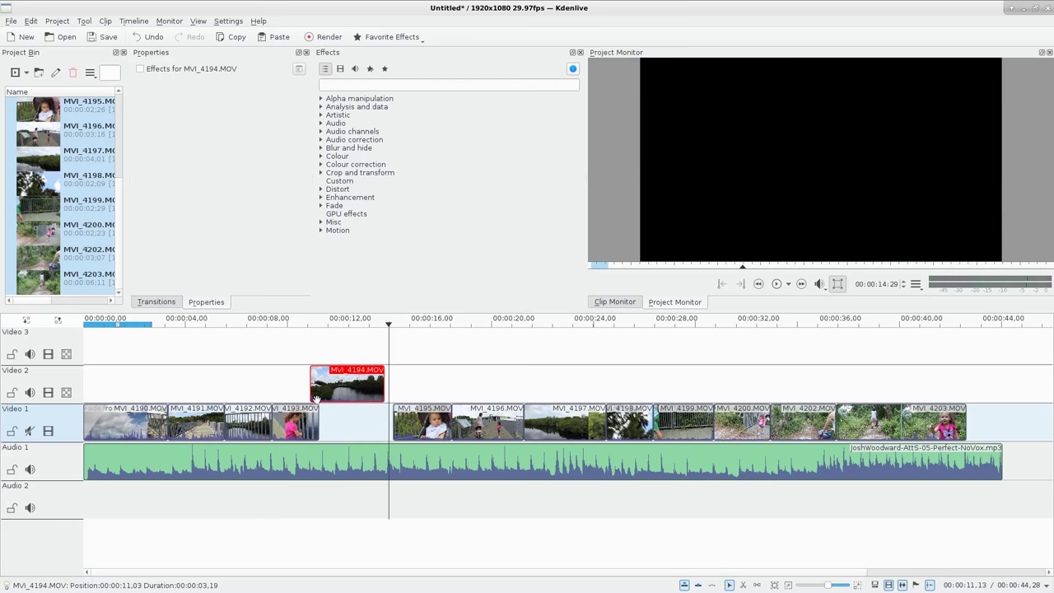
Slide MVI_4195 and later Video 1 clips left toward MVI_4194 with the Spacer tool
{"action": "left_click", "coordinate": [422, 414]}
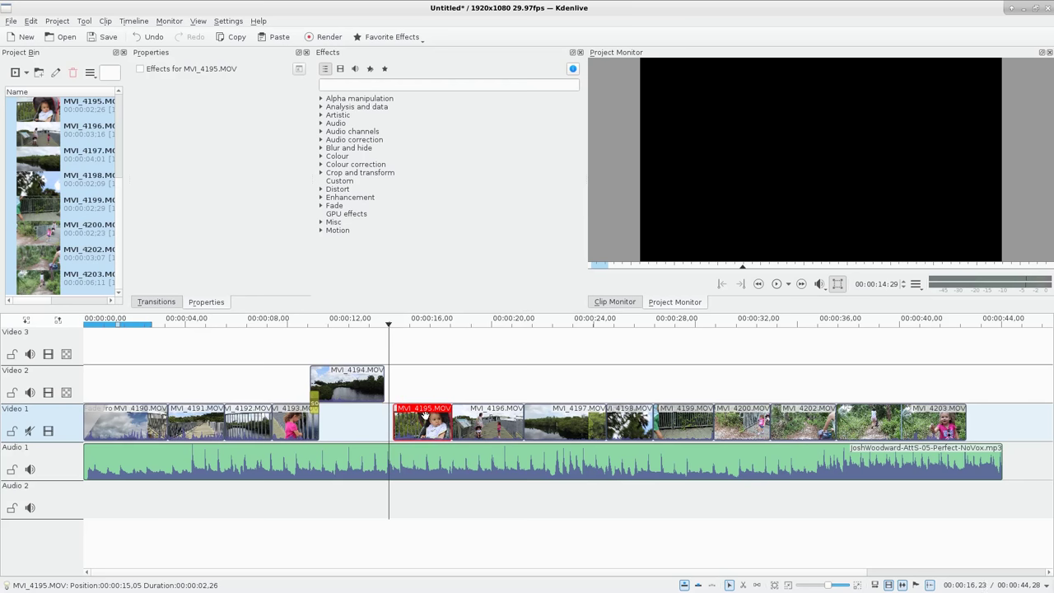
{"action": "key", "text": "m"}
{"action": "left_click_drag", "start_coordinate": [423, 415], "coordinate": [386, 412]}
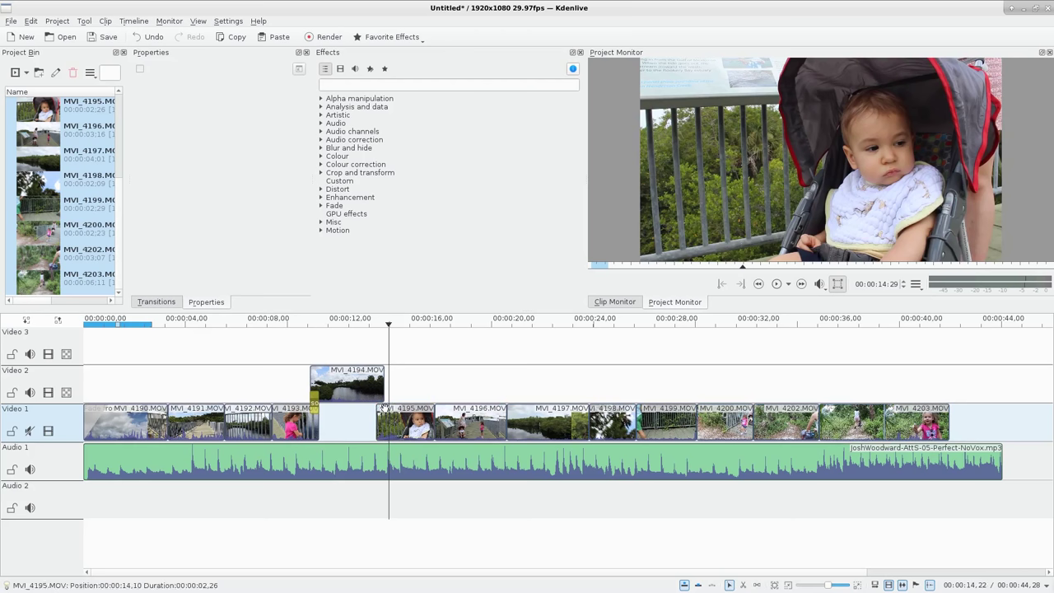
Apply the Mute effect to MVI_4194 on Video 2
{"action": "key", "text": "s"}
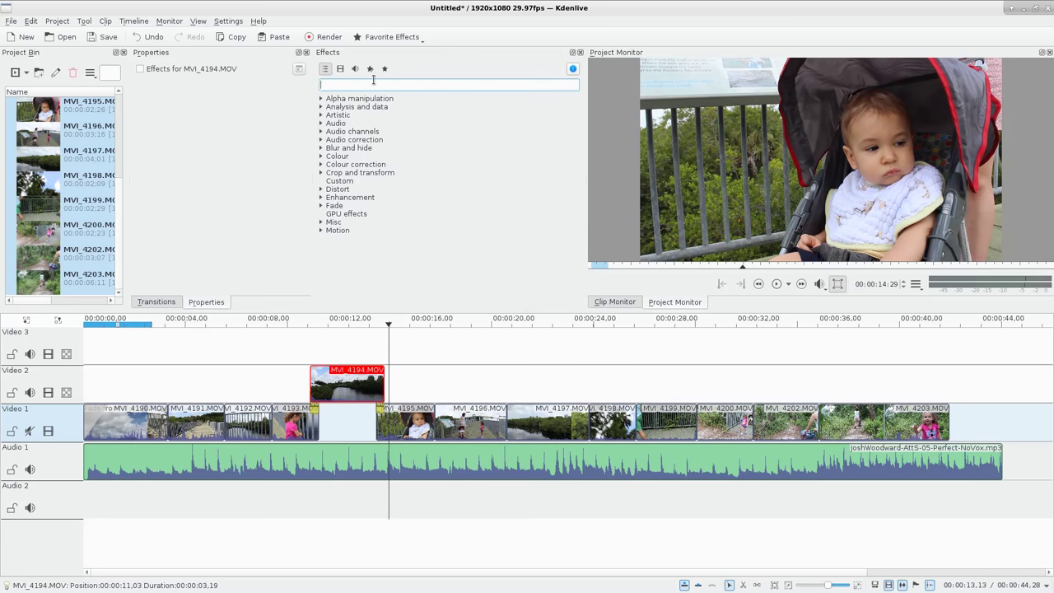
{"action": "type", "text": "mut"}
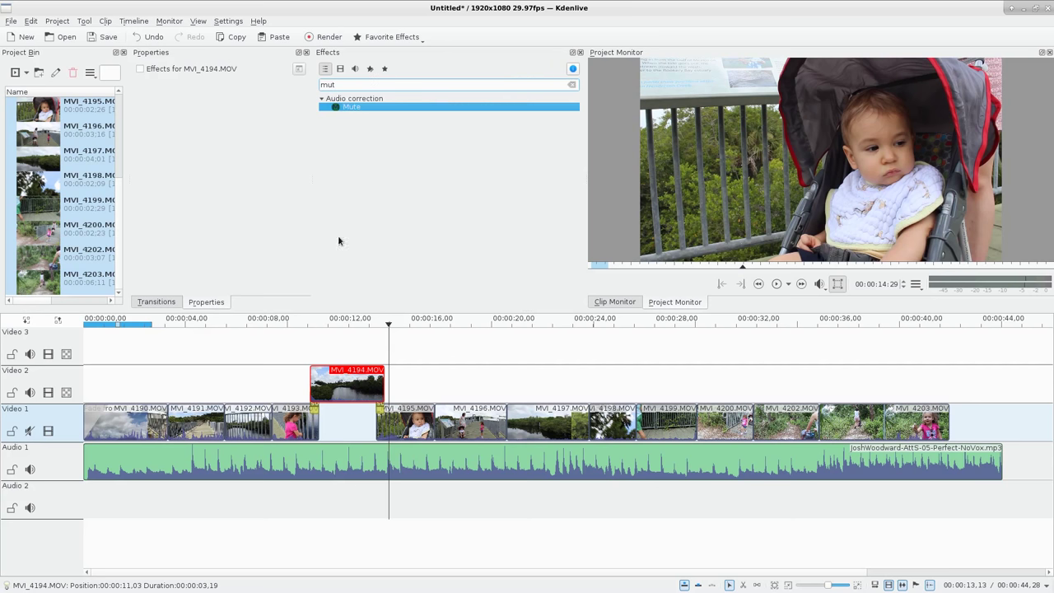
{"action": "double_click", "coordinate": [351, 107]}
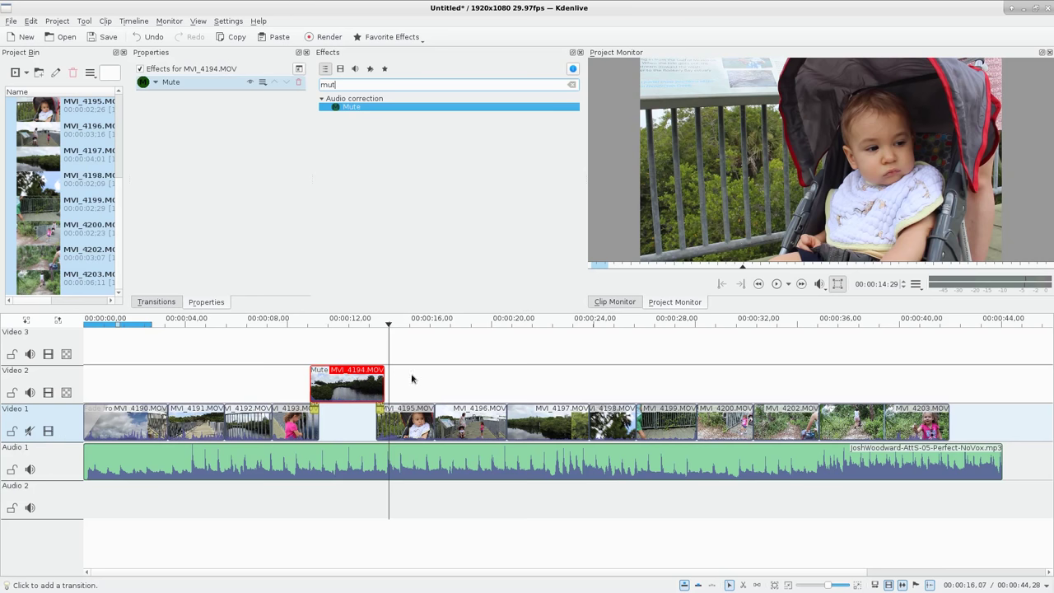
{"action": "left_click", "coordinate": [295, 360]}
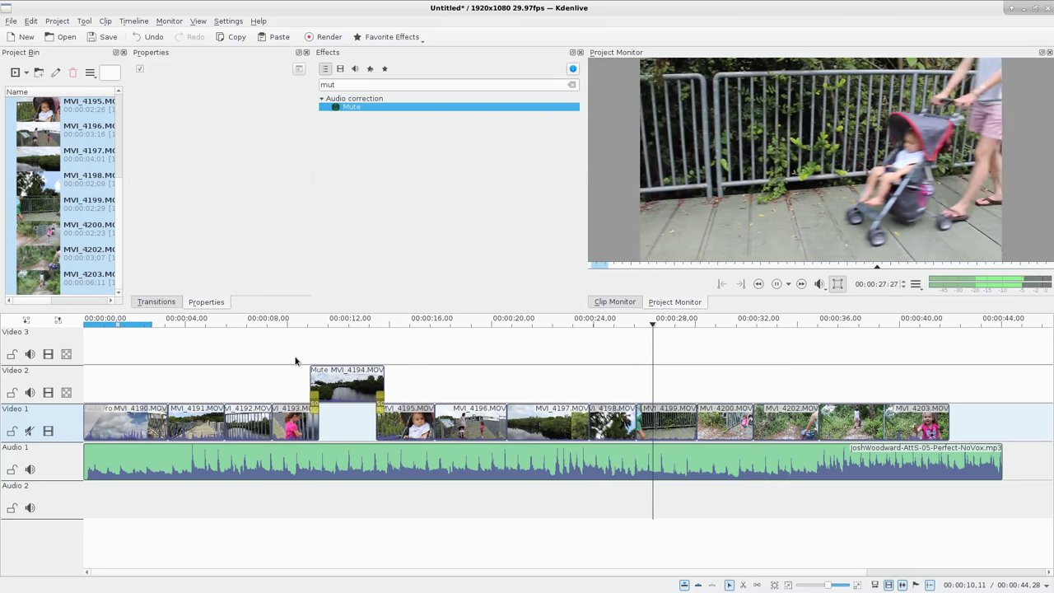
Nudge MVI_4198 slightly earlier on Video 2 and slide MVI_4199 onward left
{"action": "key", "text": "space"}
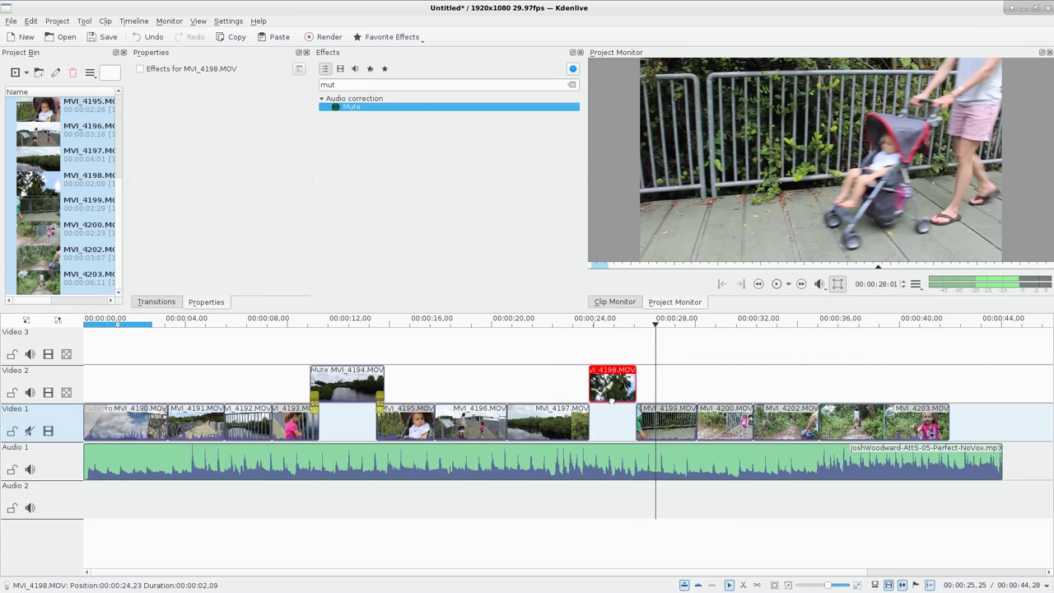
{"action": "left_click_drag", "start_coordinate": [610, 398], "coordinate": [603, 399]}
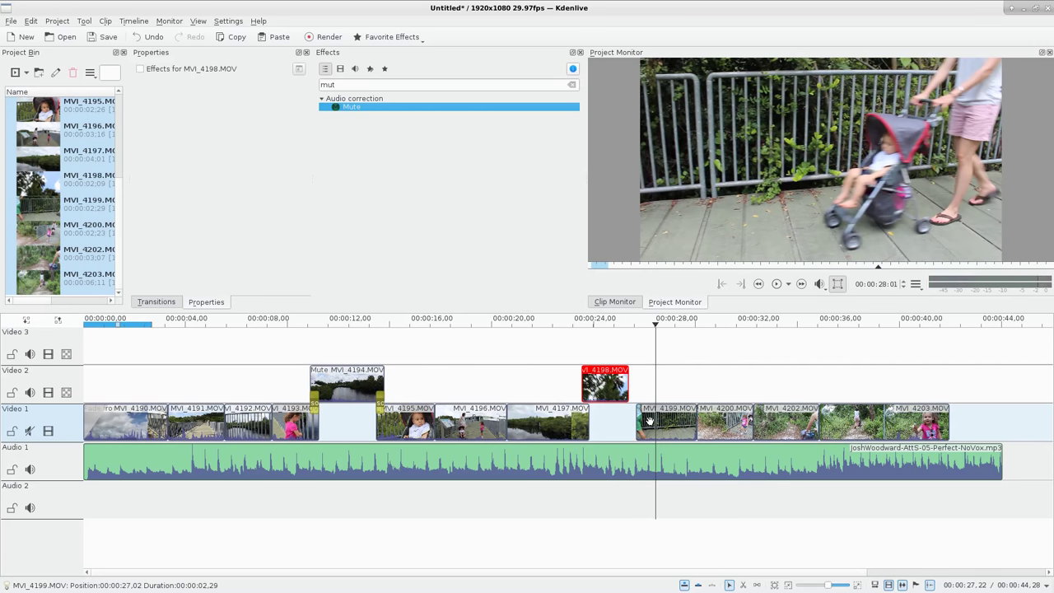
{"action": "left_click_drag", "start_coordinate": [649, 421], "coordinate": [635, 421]}
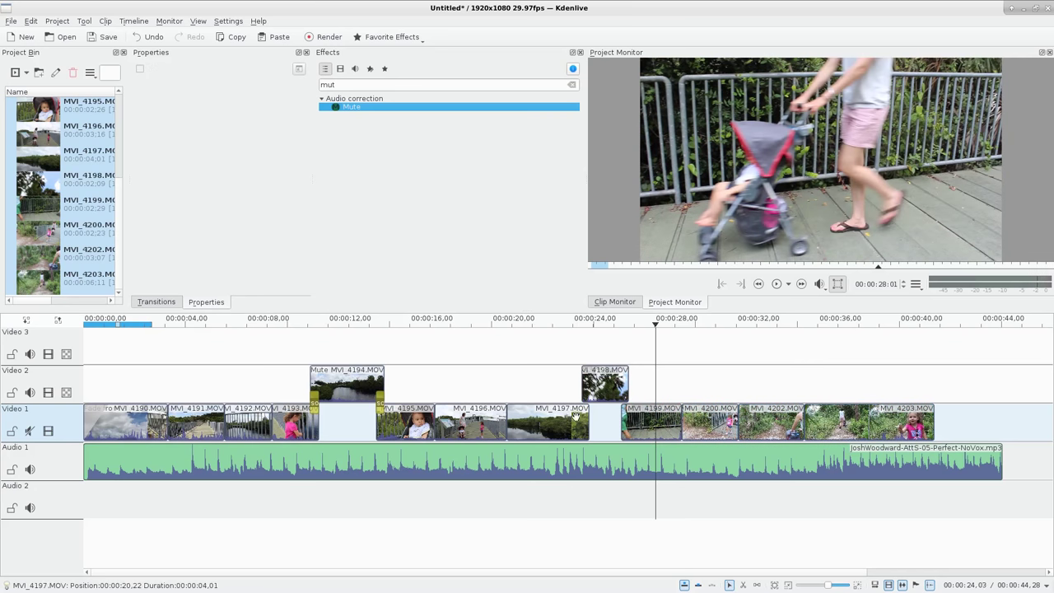
Apply the Mute effect to MVI_4198 on Video 2
{"action": "left_click", "coordinate": [588, 400]}
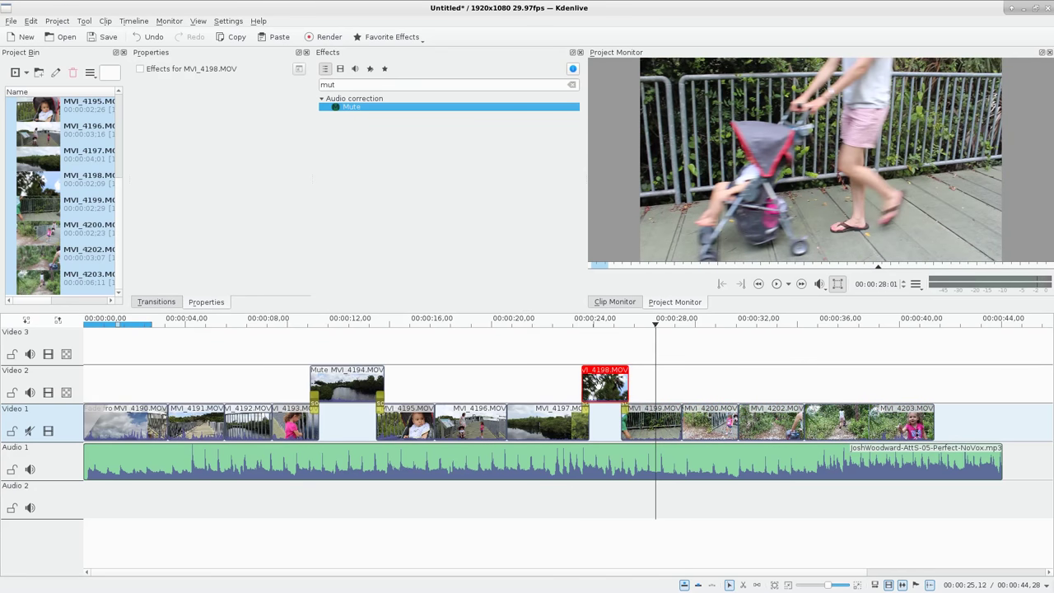
{"action": "left_click", "coordinate": [573, 357]}
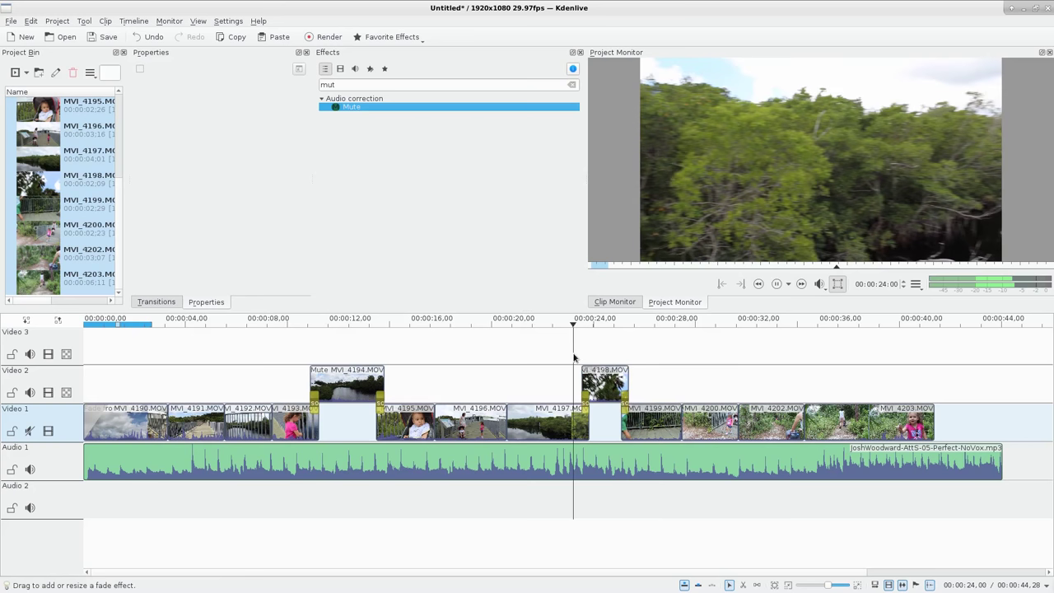
{"action": "left_click", "coordinate": [538, 357]}
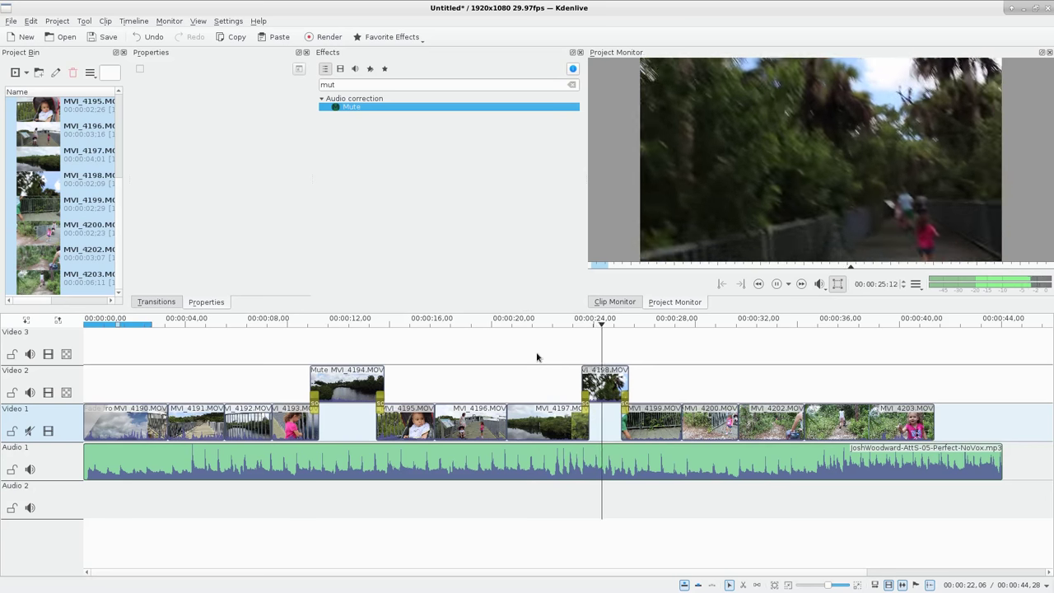
{"action": "left_click", "coordinate": [607, 386]}
{"action": "double_click", "coordinate": [367, 113]}
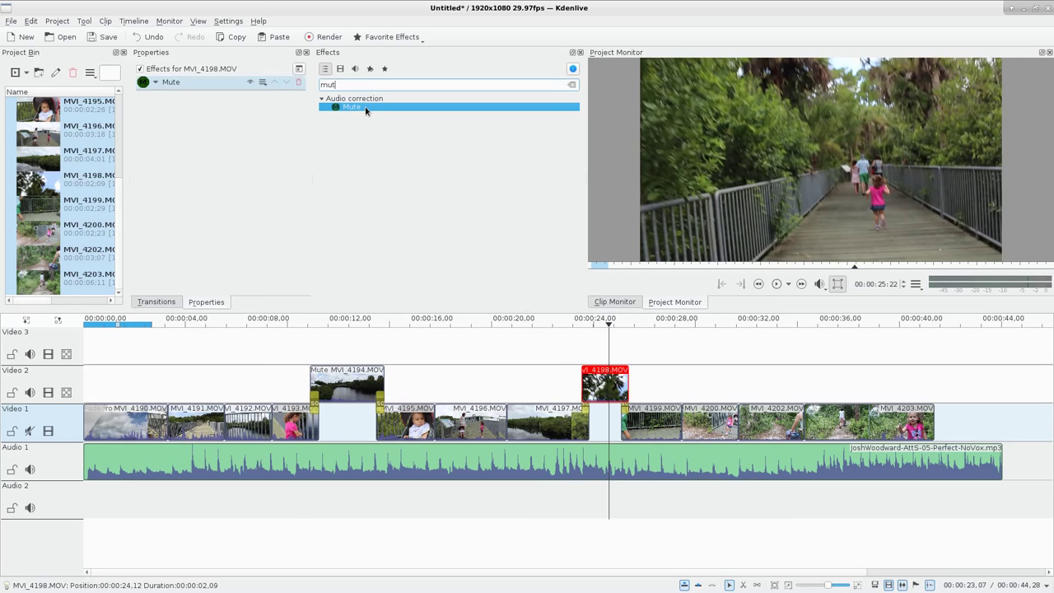
Play back from 22 seconds to check the muted section, then select MVI_4199–MVI_4203
{"action": "left_click", "coordinate": [554, 367]}
{"action": "left_click", "coordinate": [535, 364]}
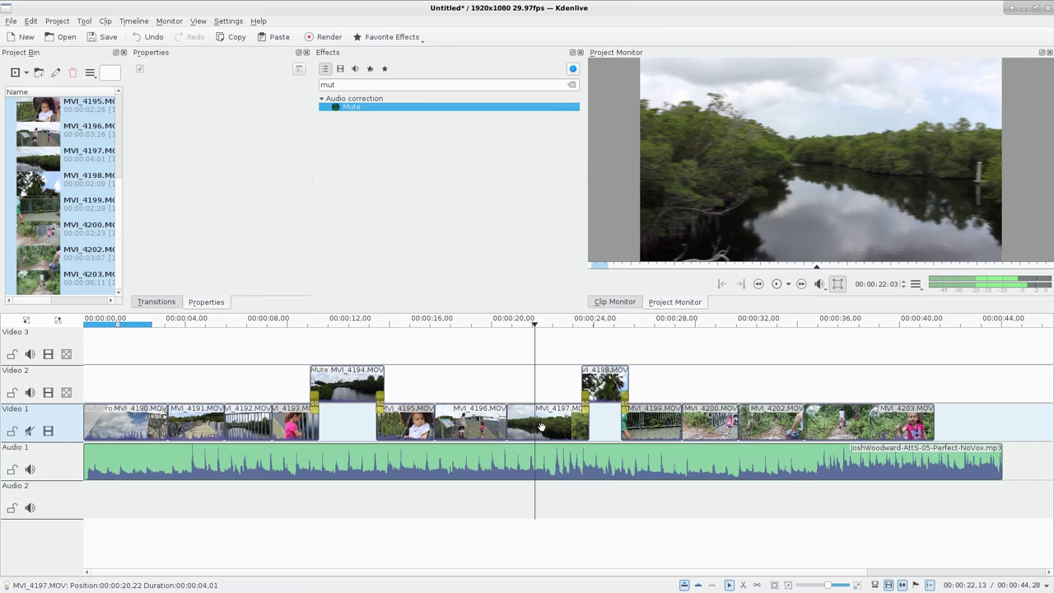
{"action": "left_click", "coordinate": [540, 379]}
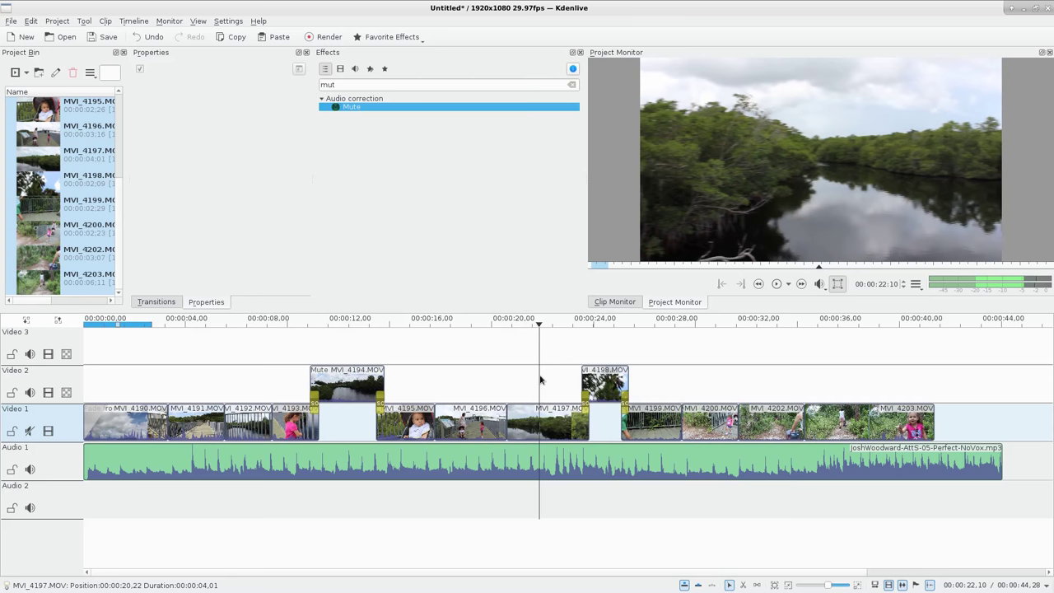
{"action": "key", "text": "space"}
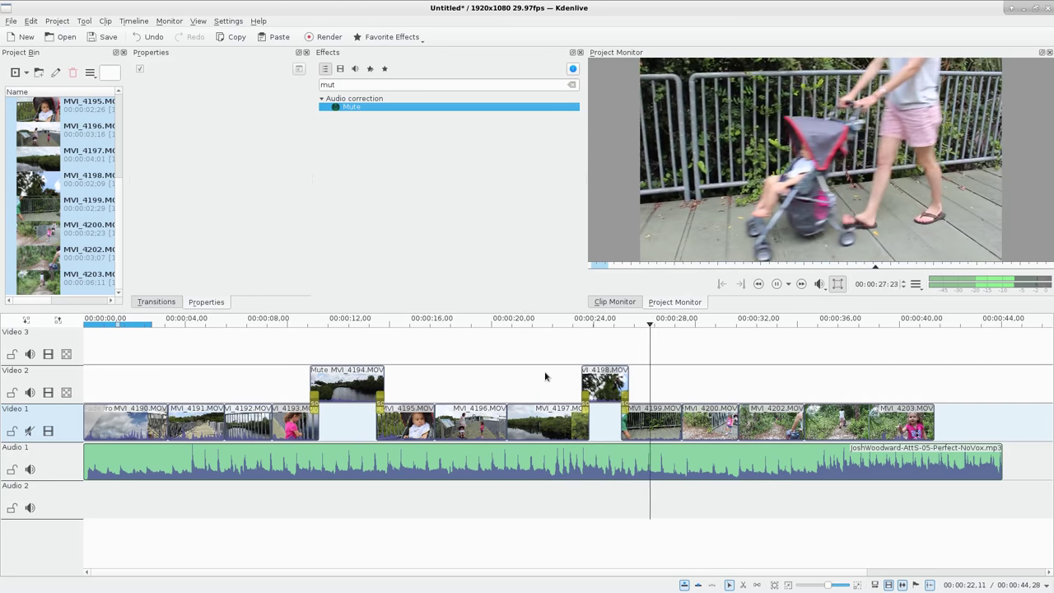
{"action": "key", "text": "space"}
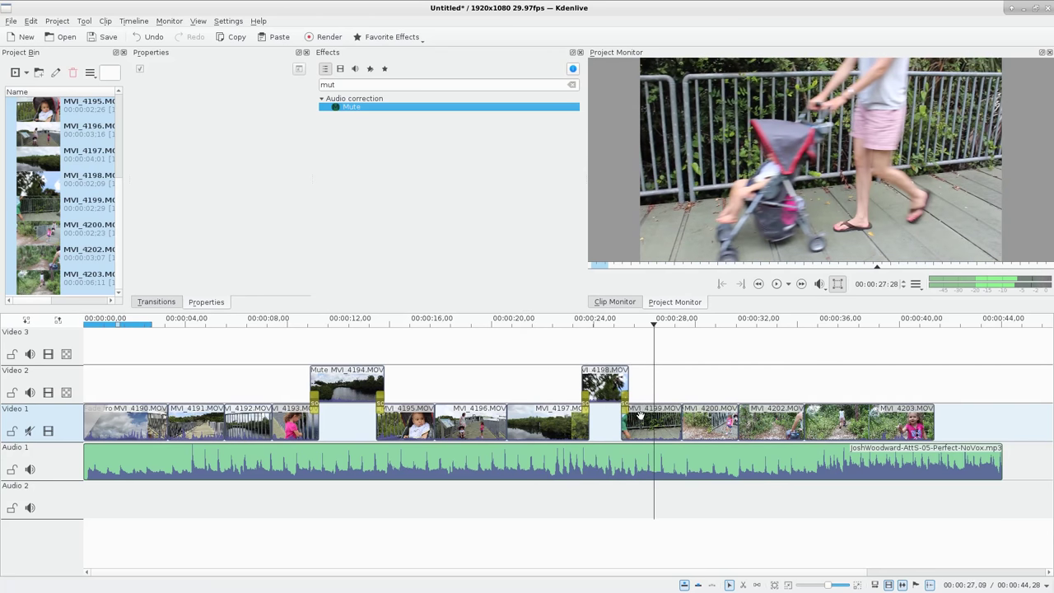
{"action": "left_click", "coordinate": [623, 408]}
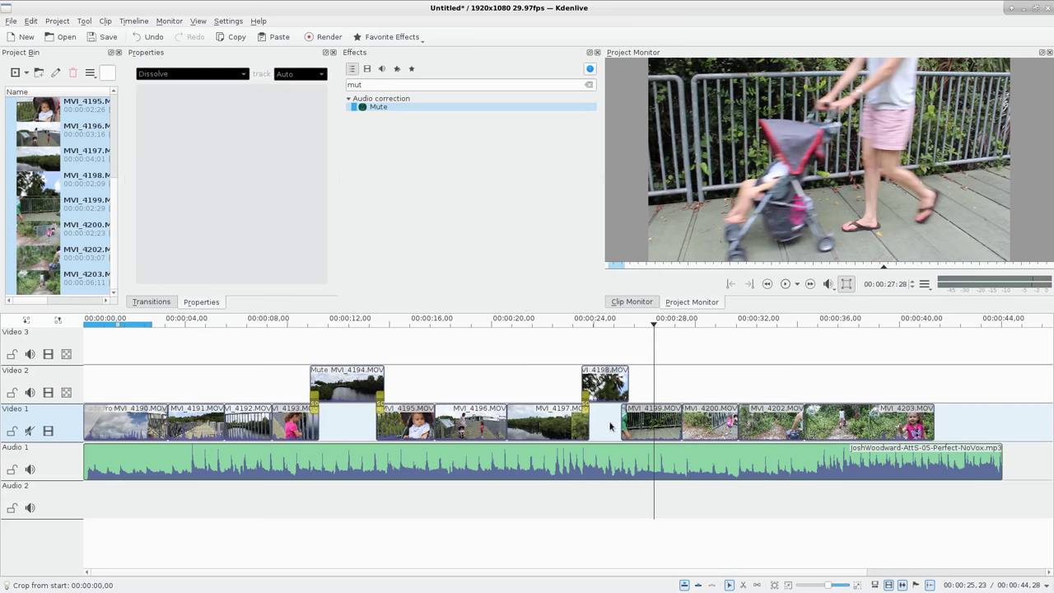
{"action": "left_click_drag", "start_coordinate": [607, 423], "coordinate": [880, 420]}
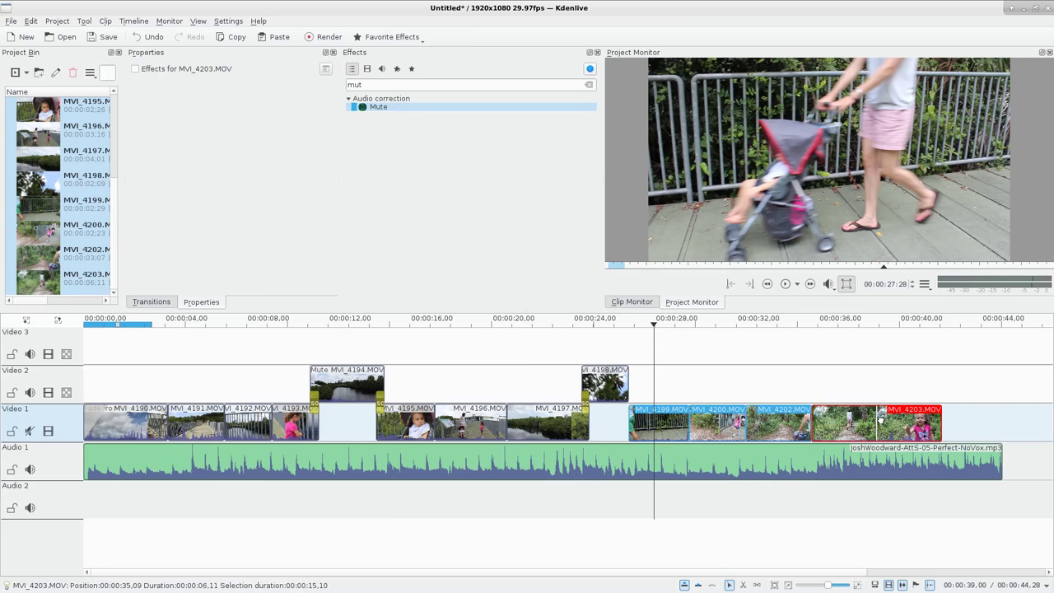
Play the montage ending and move MVI_4203 up onto Video 2
{"action": "left_click", "coordinate": [540, 354]}
{"action": "key", "text": "space"}
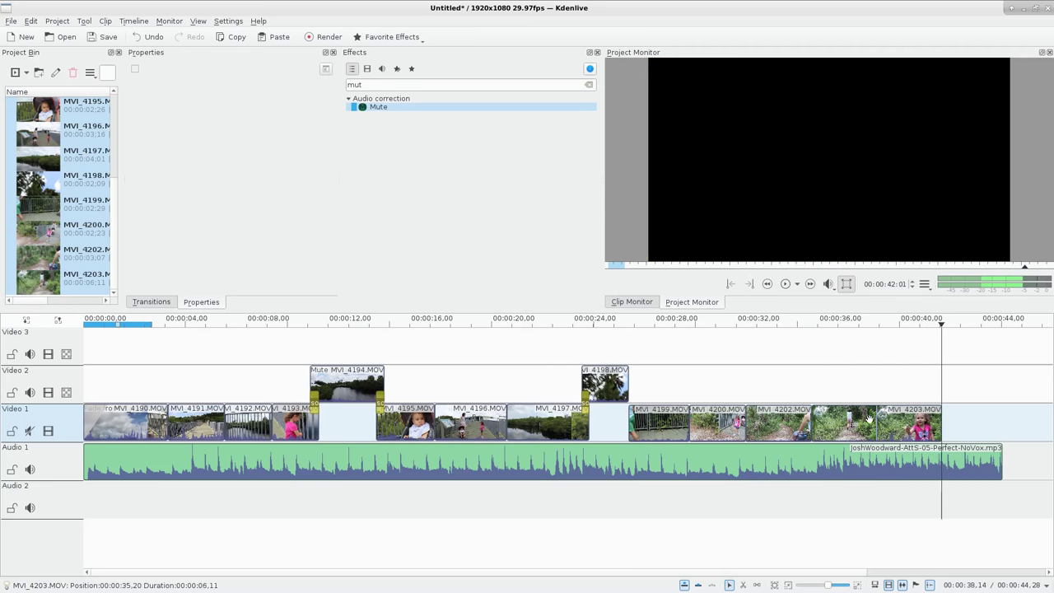
{"action": "left_click_drag", "start_coordinate": [867, 416], "coordinate": [866, 394]}
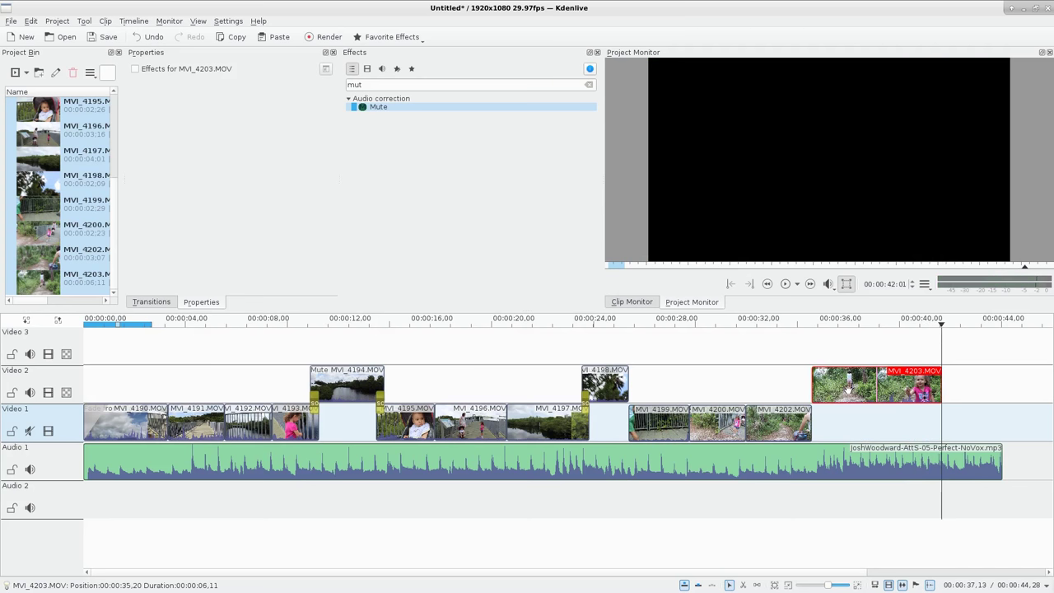
Add a 00:00:02.15 Fade in to MVI_4203 and review from about 35 seconds
{"action": "type", "text": "fad"}
{"action": "left_click_drag", "start_coordinate": [390, 132], "coordinate": [871, 375]}
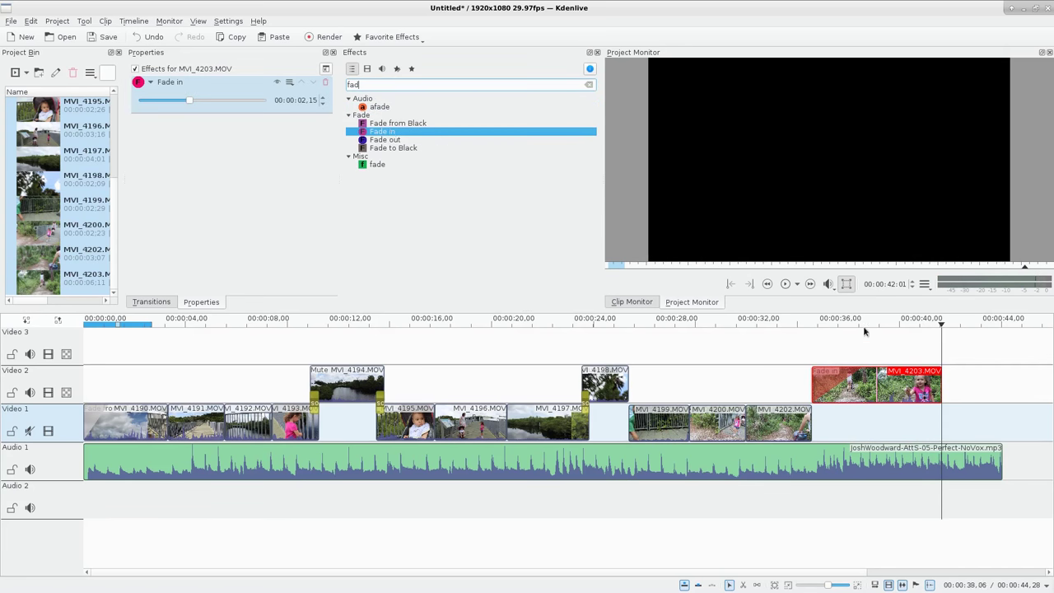
{"action": "left_click", "coordinate": [797, 345]}
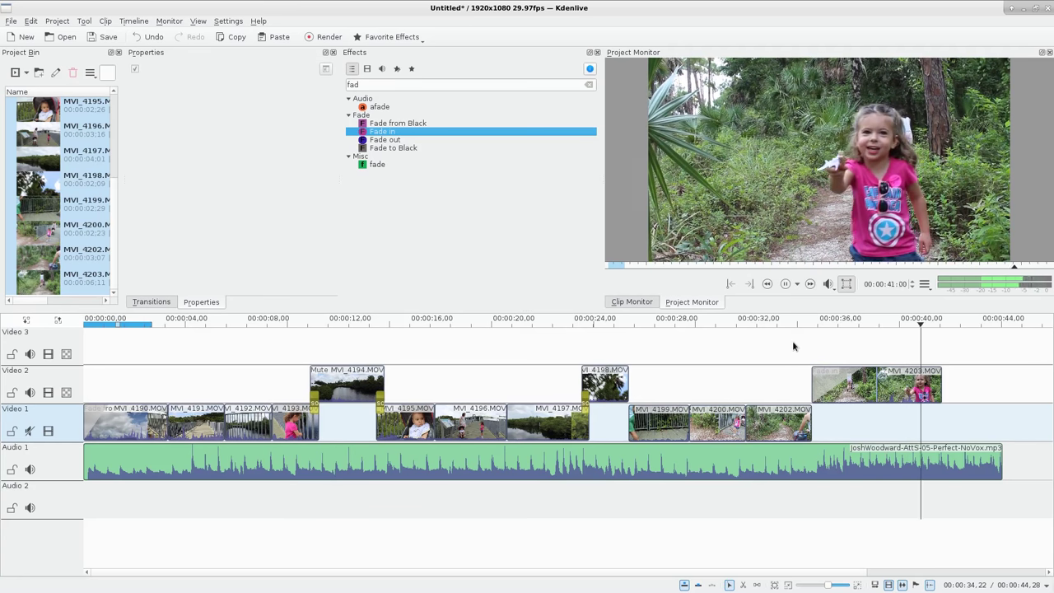
{"action": "key", "text": "space"}
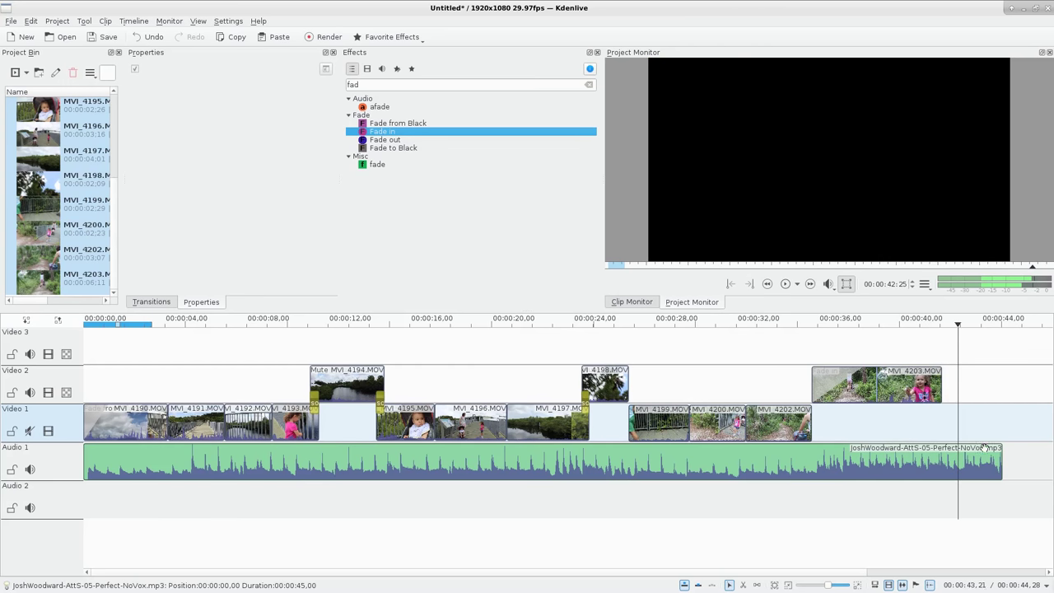
Add Volume (keyframable) to the music and drag keyframes to dip it around 36–37 seconds
{"action": "left_click", "coordinate": [850, 459]}
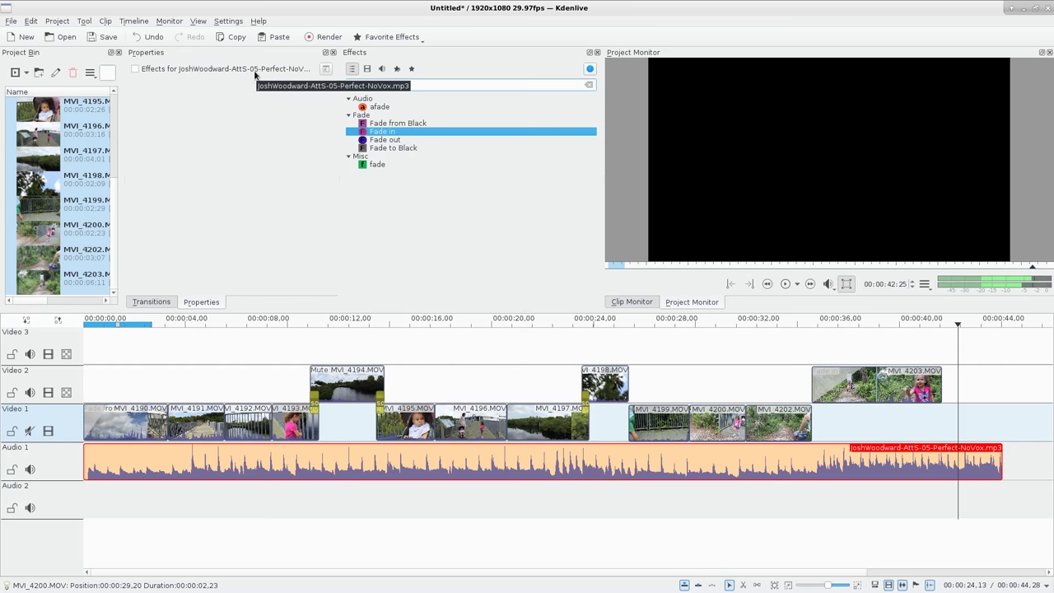
{"action": "type", "text": "vol"}
{"action": "double_click", "coordinate": [403, 123]}
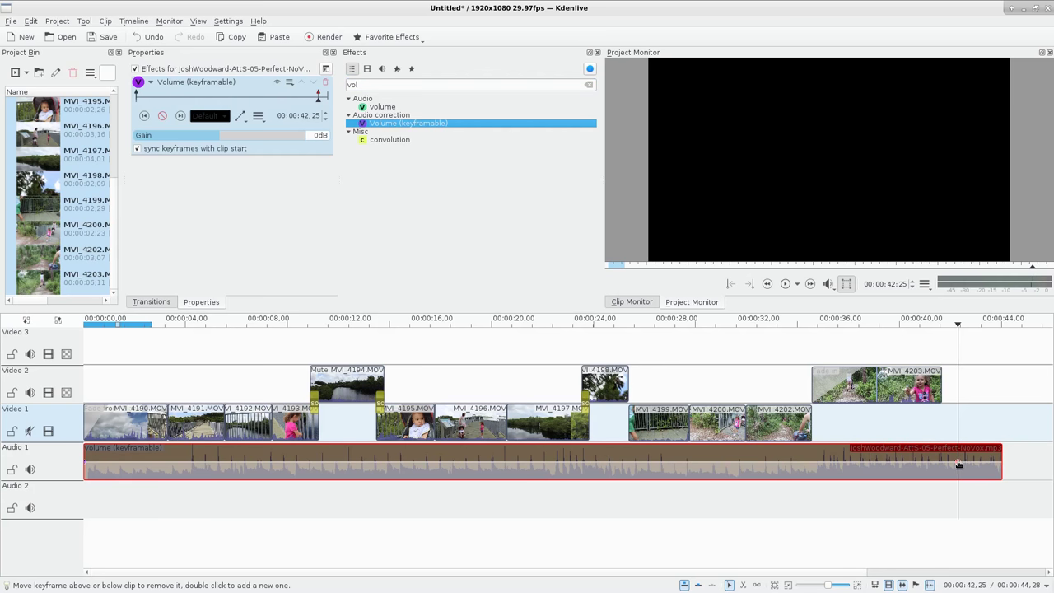
{"action": "left_click_drag", "start_coordinate": [955, 464], "coordinate": [813, 464]}
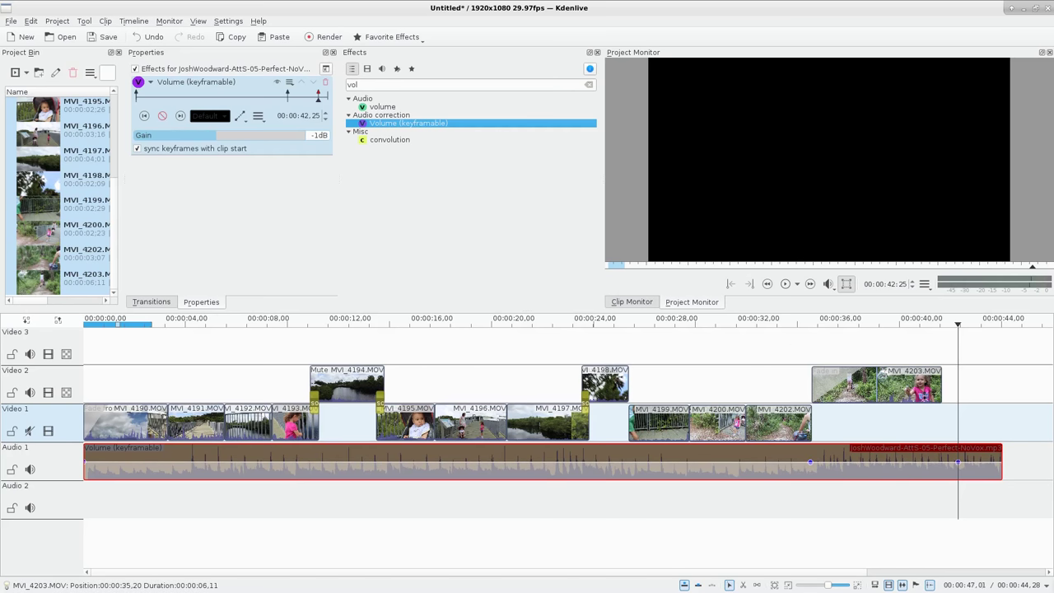
{"action": "left_click_drag", "start_coordinate": [957, 463], "coordinate": [847, 476]}
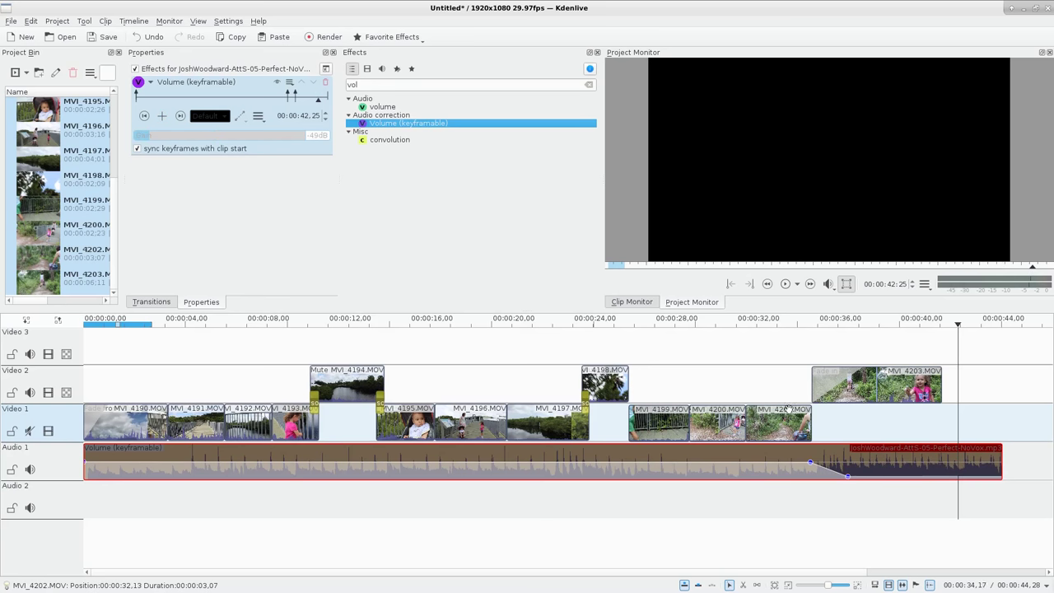
Play the dip from about 34 seconds, raise the ducked level slightly, and recheck
{"action": "left_click", "coordinate": [782, 324]}
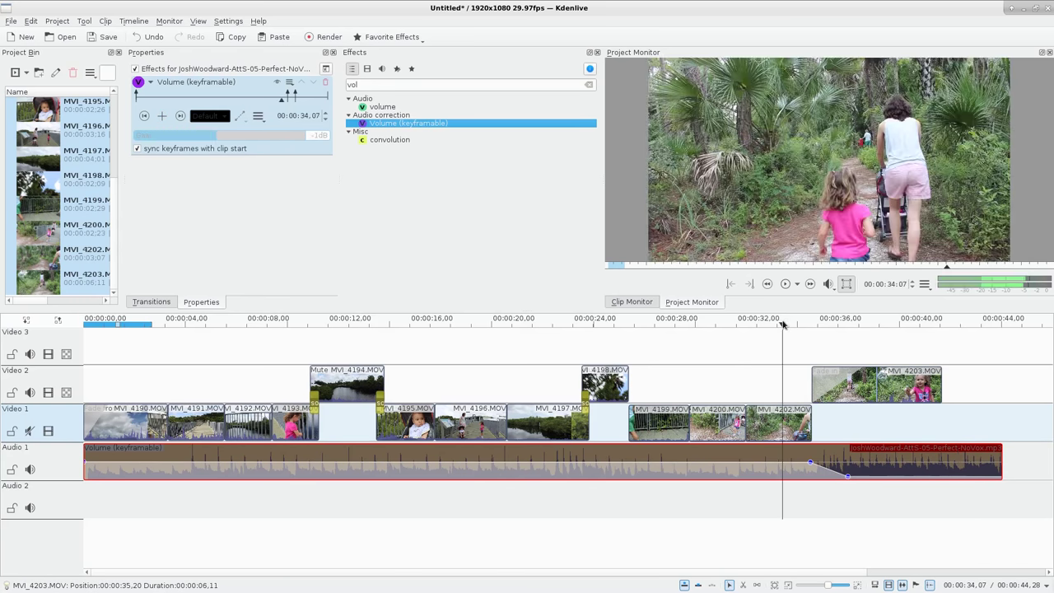
{"action": "key", "text": "space"}
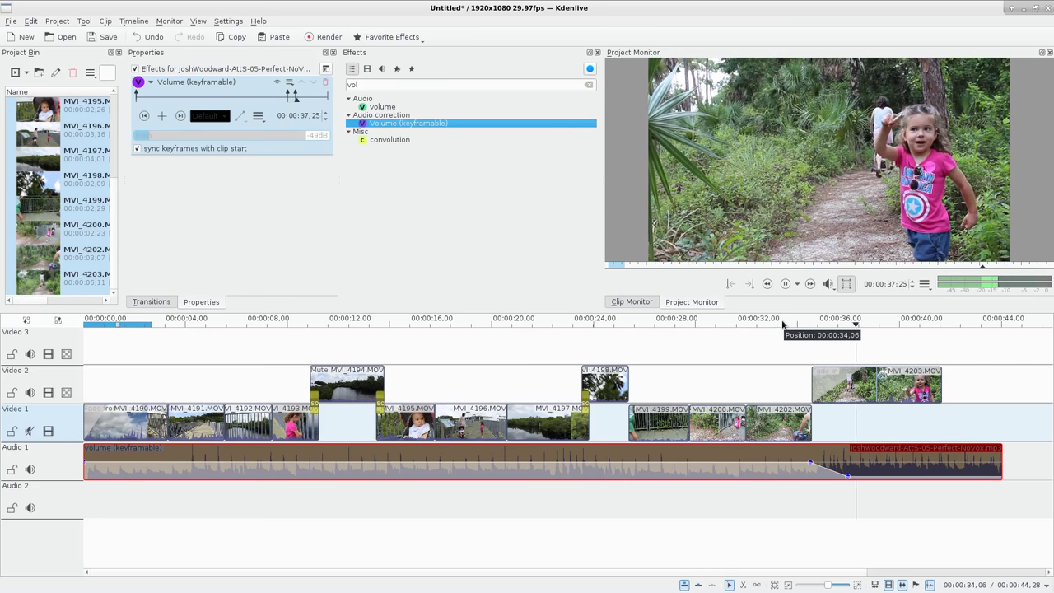
{"action": "key", "text": "space"}
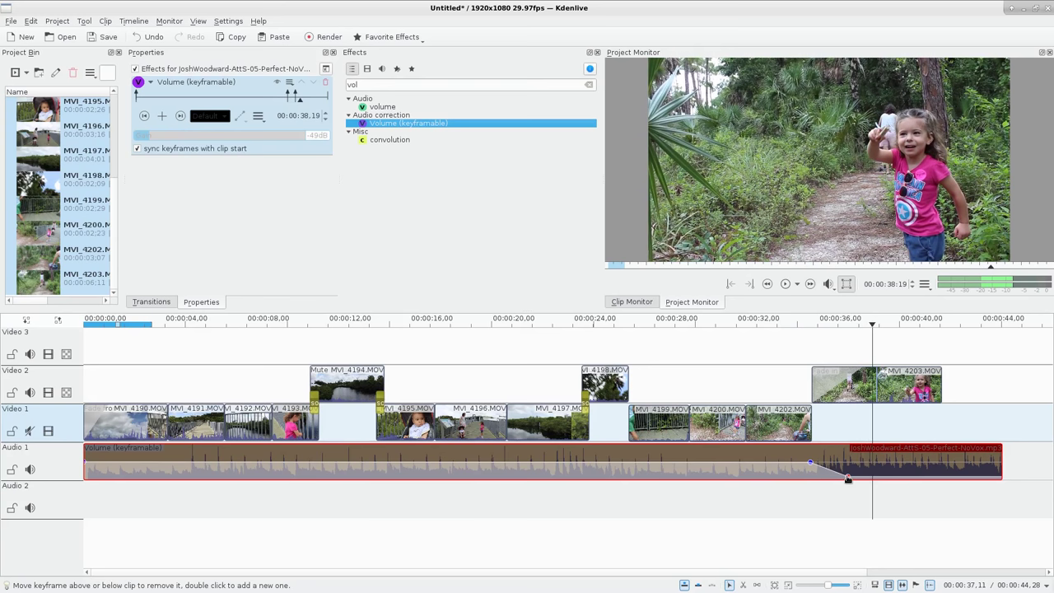
{"action": "left_click_drag", "start_coordinate": [848, 478], "coordinate": [851, 467]}
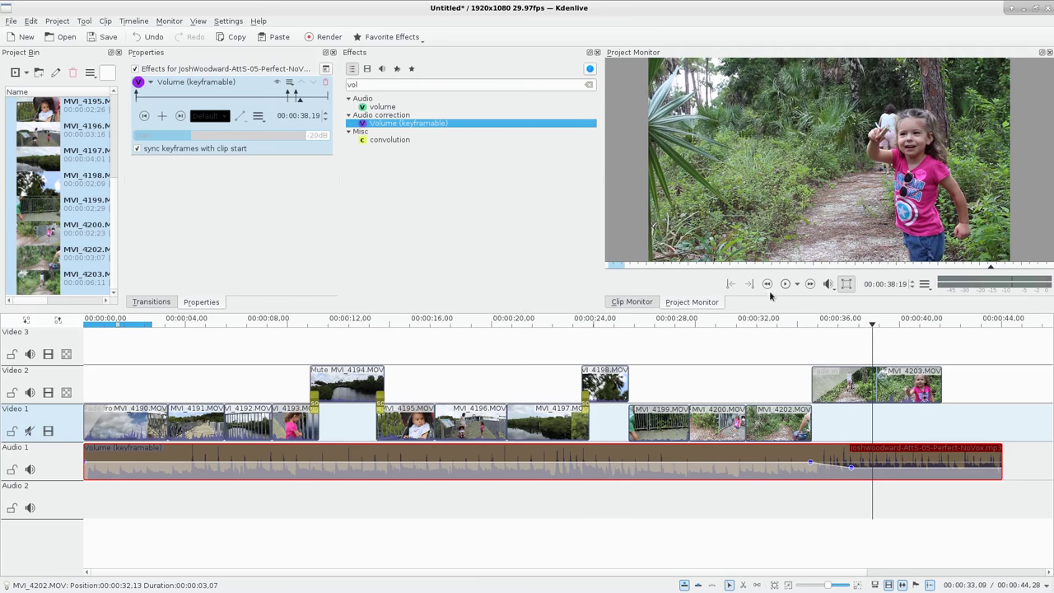
{"action": "left_click", "coordinate": [786, 322]}
{"action": "key", "text": "space"}
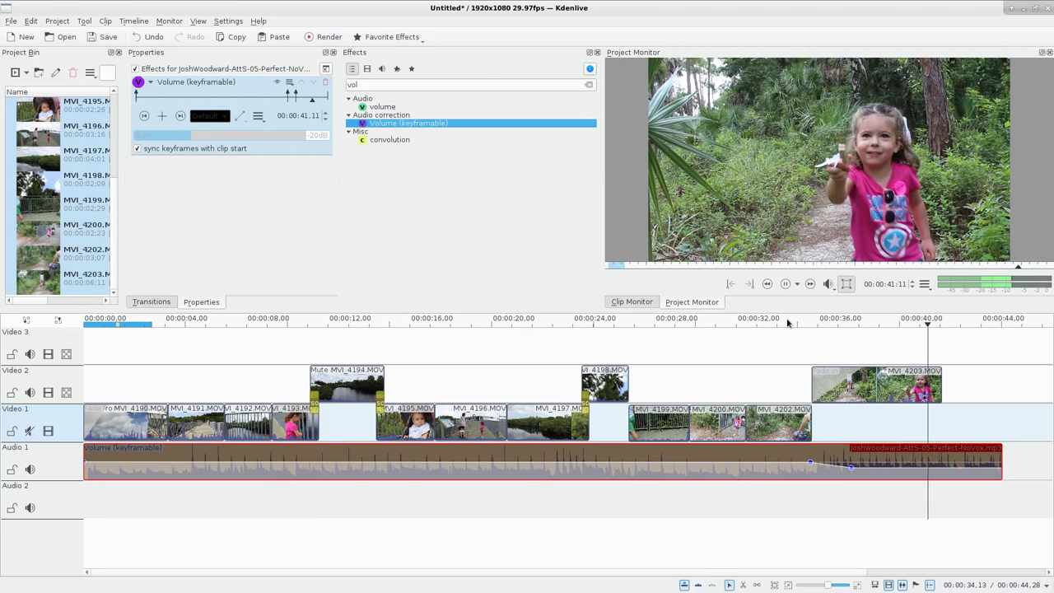
{"action": "key", "text": "space"}
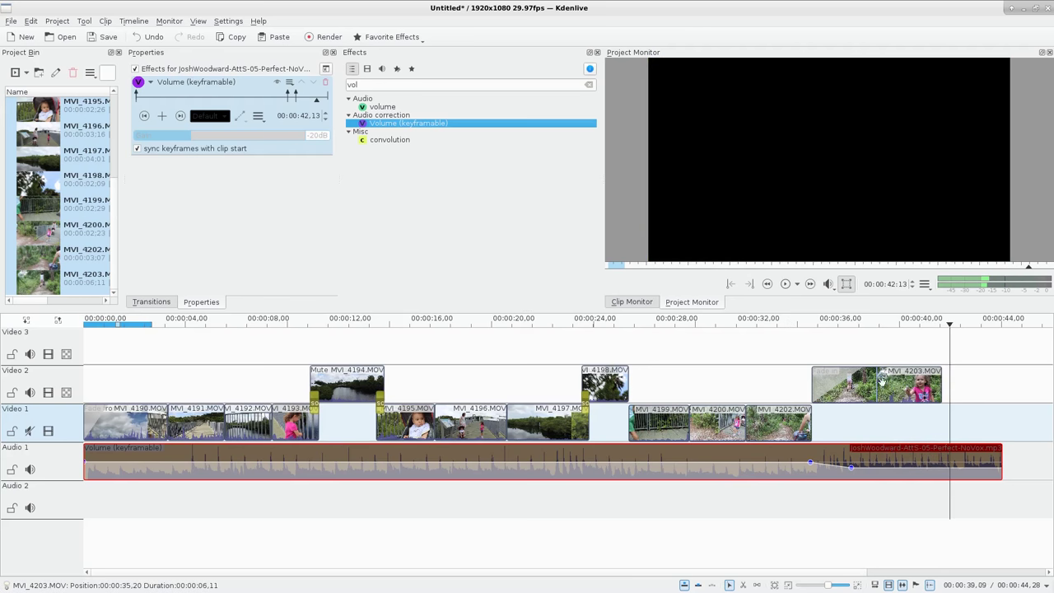
{"action": "left_click", "coordinate": [800, 341]}
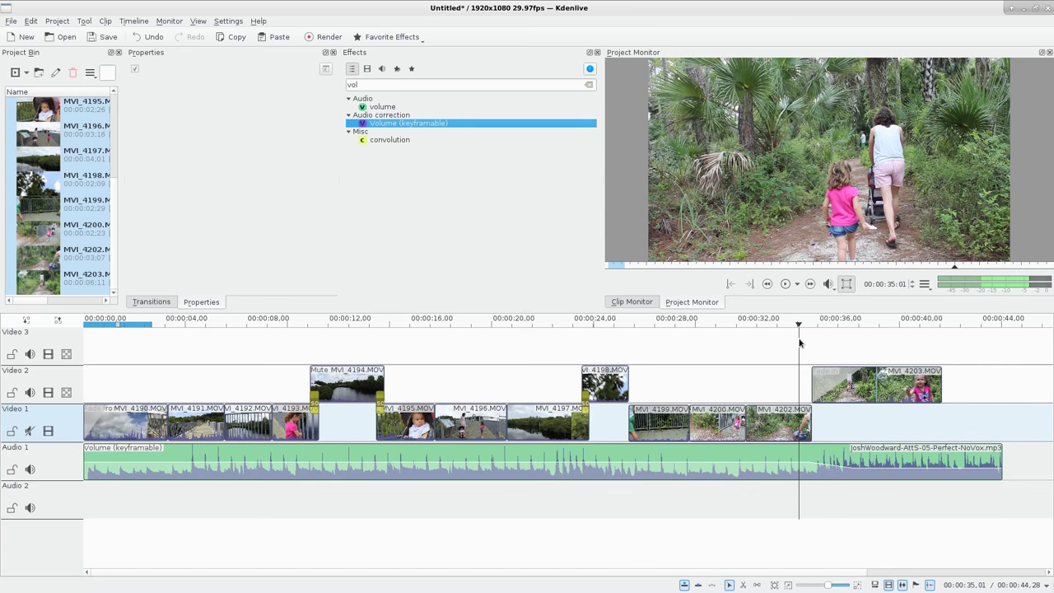
Preview the ducked music from about 34:25
{"action": "left_click", "coordinate": [804, 449]}
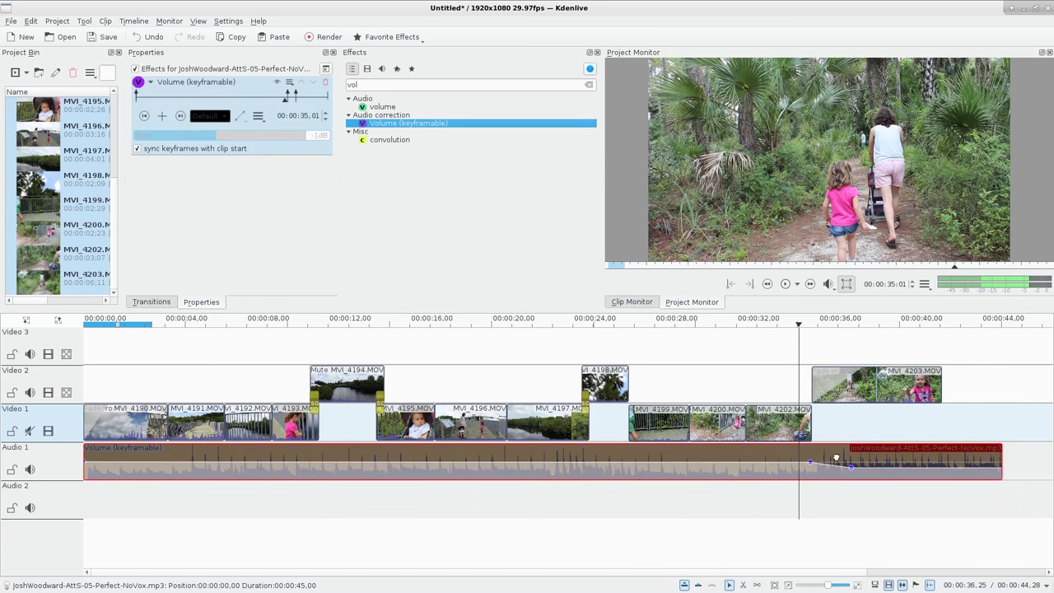
{"action": "left_click", "coordinate": [795, 390]}
{"action": "left_click", "coordinate": [795, 390]}
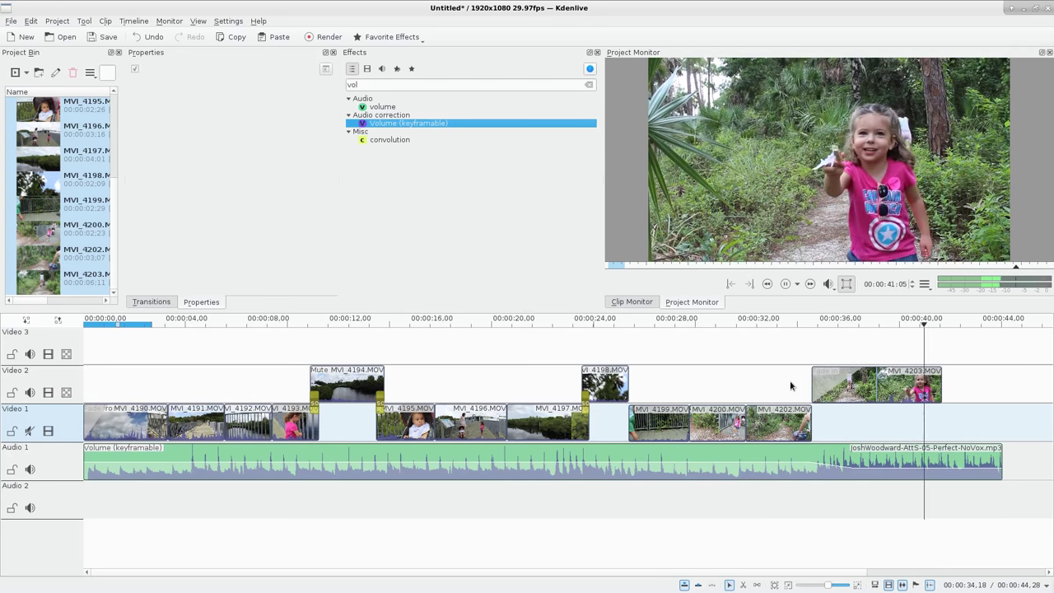
{"action": "key", "text": "space"}
Set the 00:00:37:18 volume keyframe to -10dB and play the ending to about 42 seconds
{"action": "left_click", "coordinate": [831, 461]}
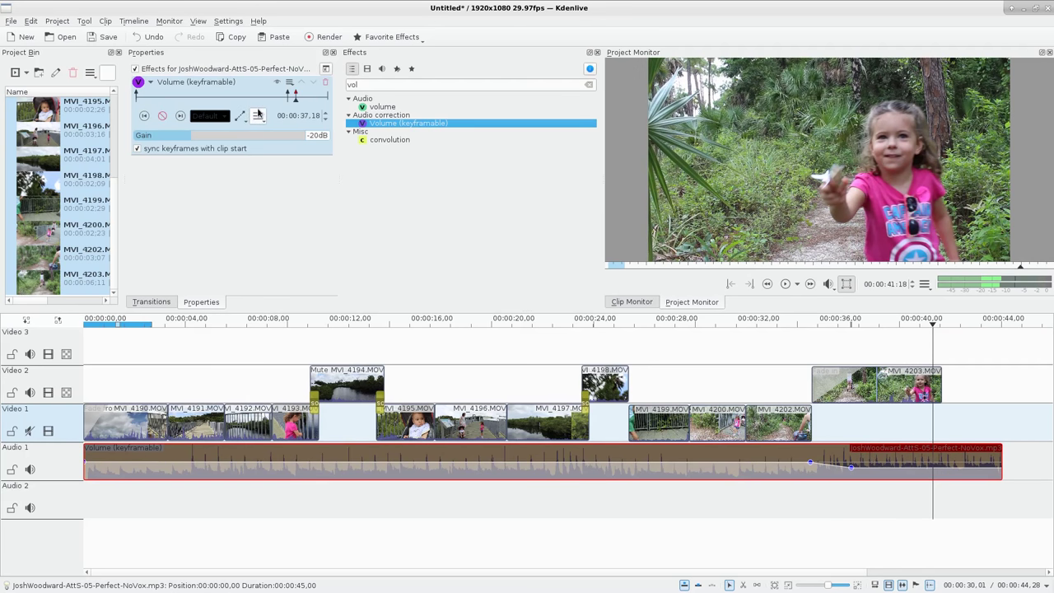
{"action": "left_click", "coordinate": [144, 116]}
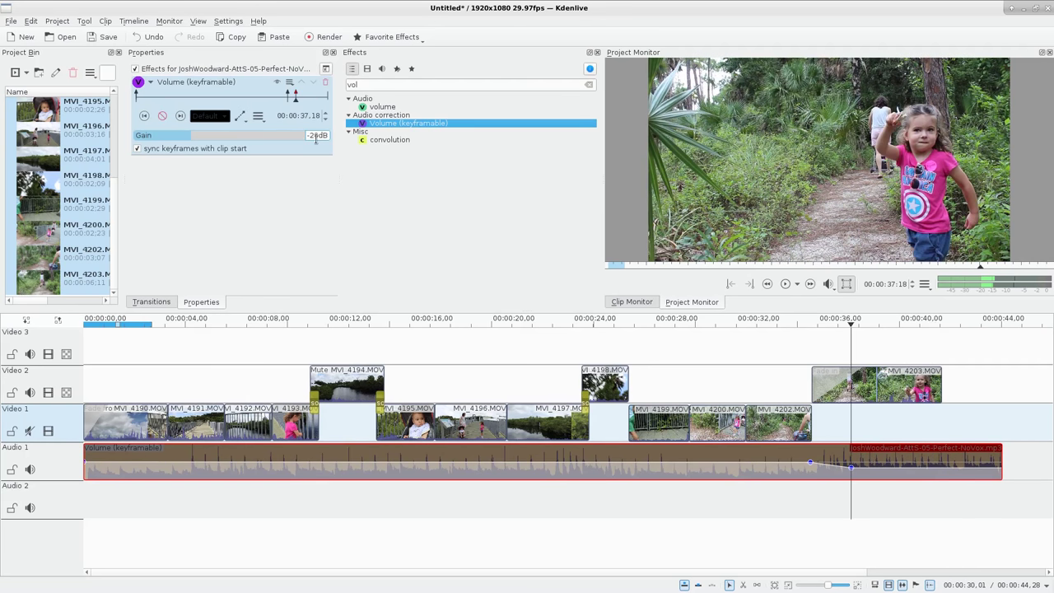
{"action": "scroll", "coordinate": [260, 141], "scroll_direction": "up", "scroll_amount": 11}
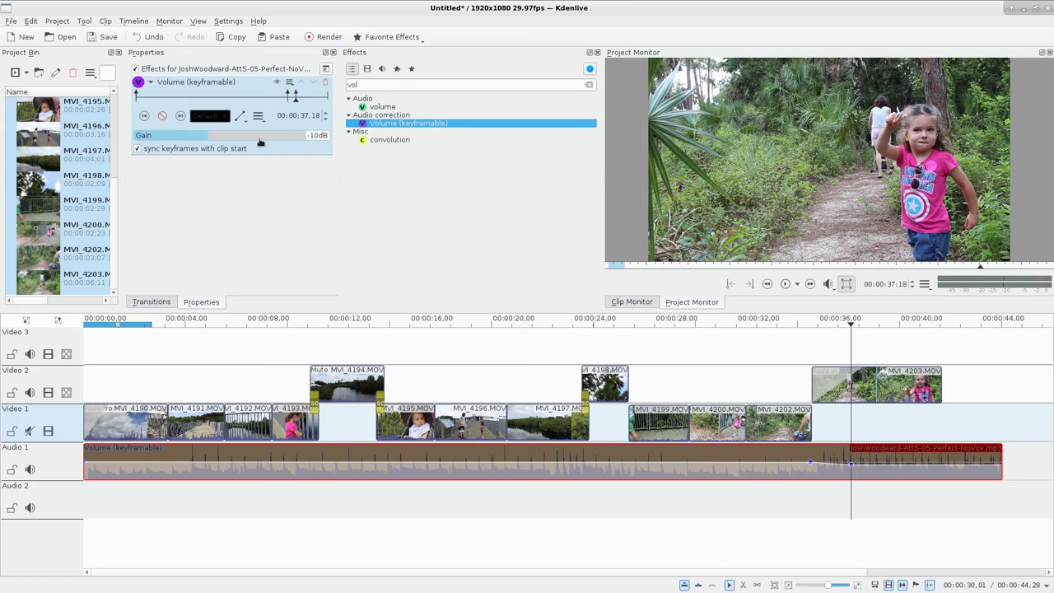
{"action": "left_click", "coordinate": [792, 339]}
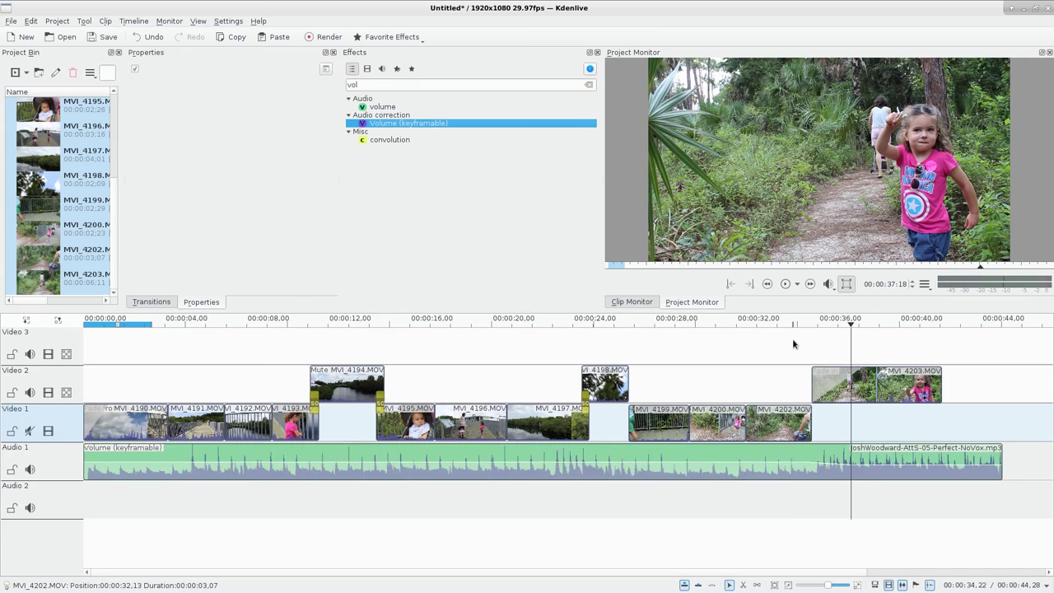
{"action": "key", "text": "space"}
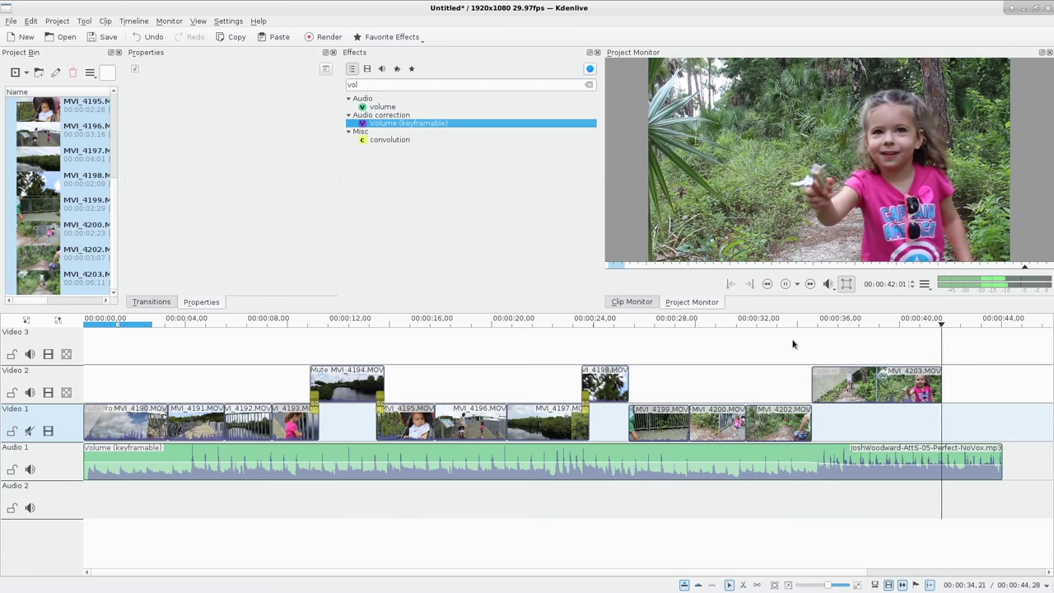
{"action": "key", "text": "space"}
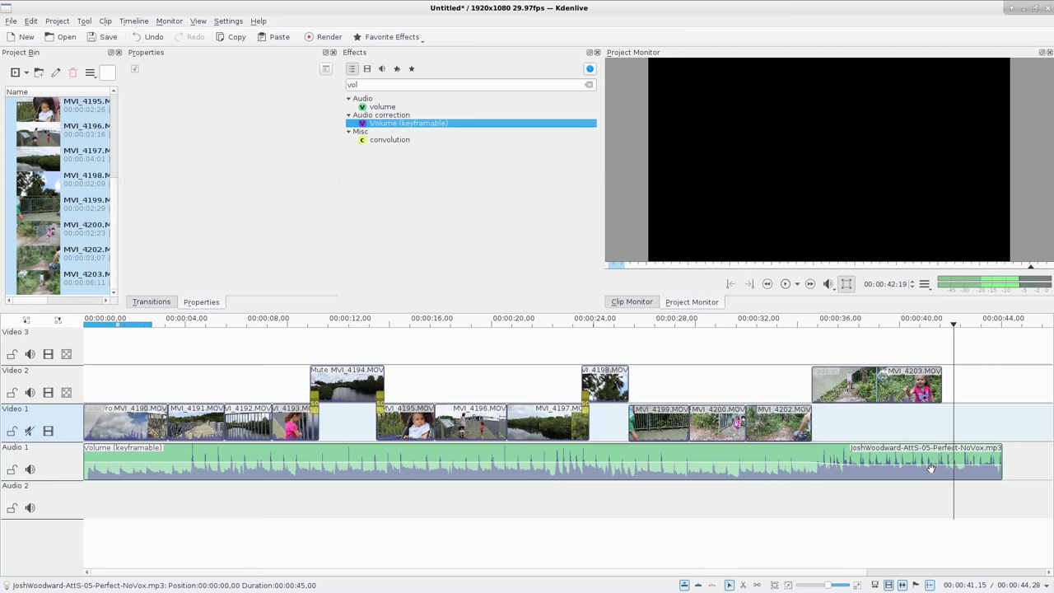
Save the project as rook.kdenlive
{"action": "key", "text": "ctrl+s"}
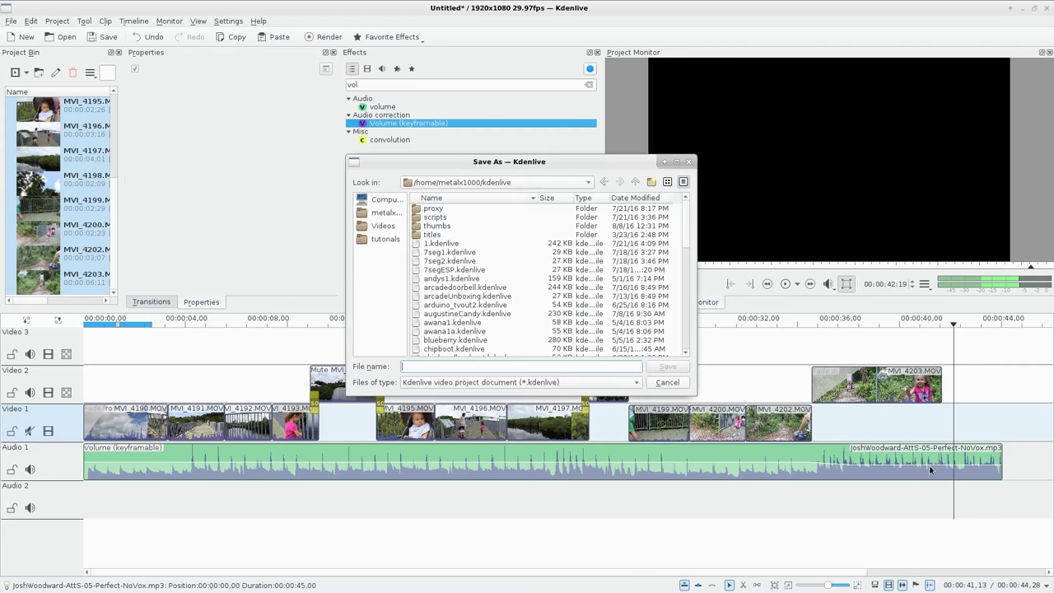
{"action": "type", "text": "rook"}
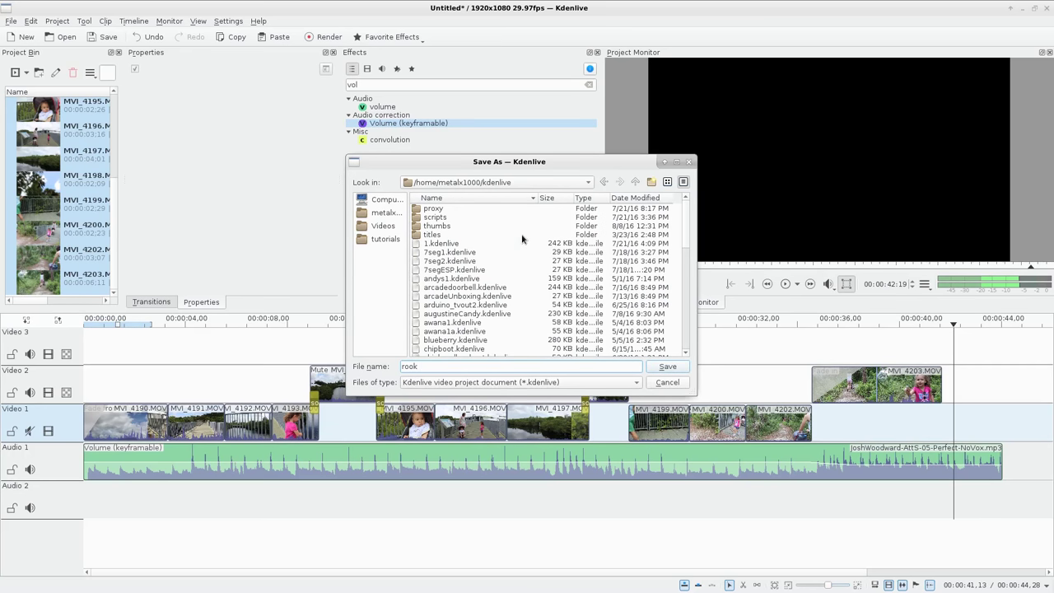
{"action": "key", "text": "Return"}
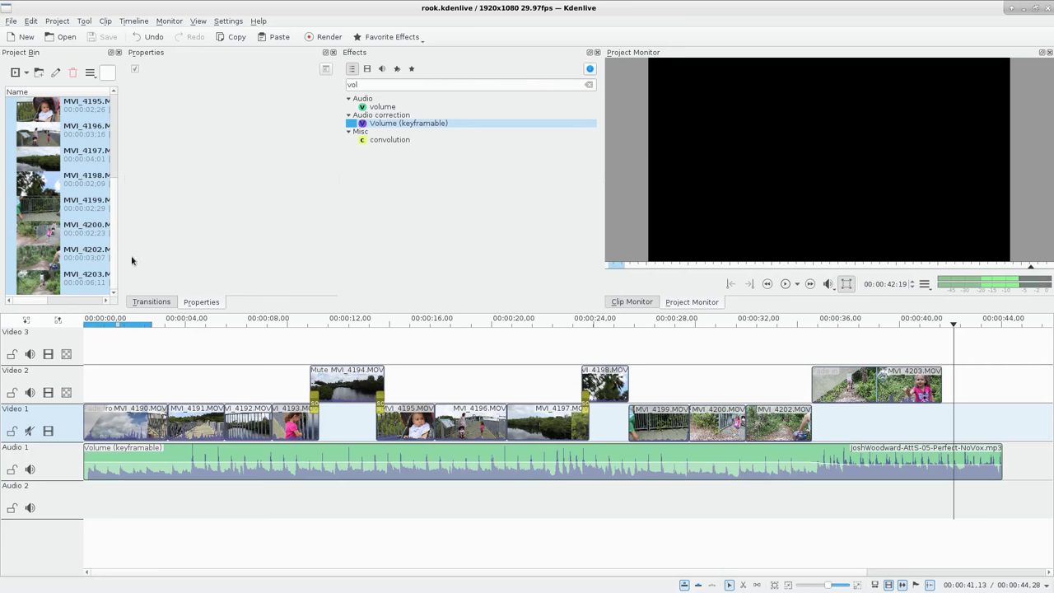
{"action": "left_click", "coordinate": [113, 286]}
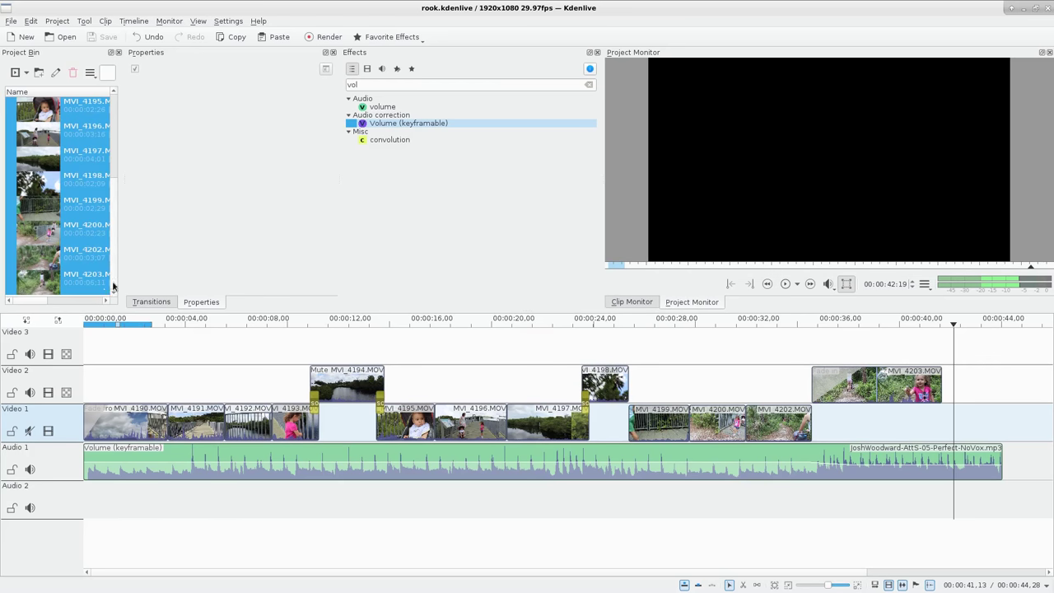
{"action": "right_click", "coordinate": [6, 275]}
{"action": "key", "text": "Escape"}
Create a title clip on a black background with a 75-point DejaVu Math TeX Gyre text item
{"action": "left_click", "coordinate": [26, 75]}
{"action": "left_click", "coordinate": [57, 124]}
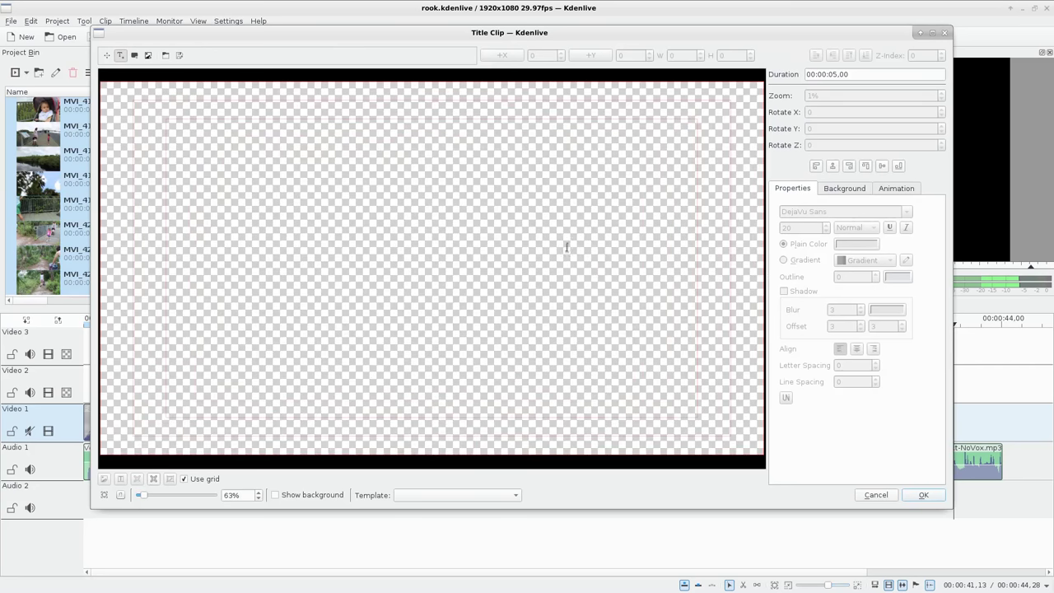
{"action": "left_click", "coordinate": [275, 495]}
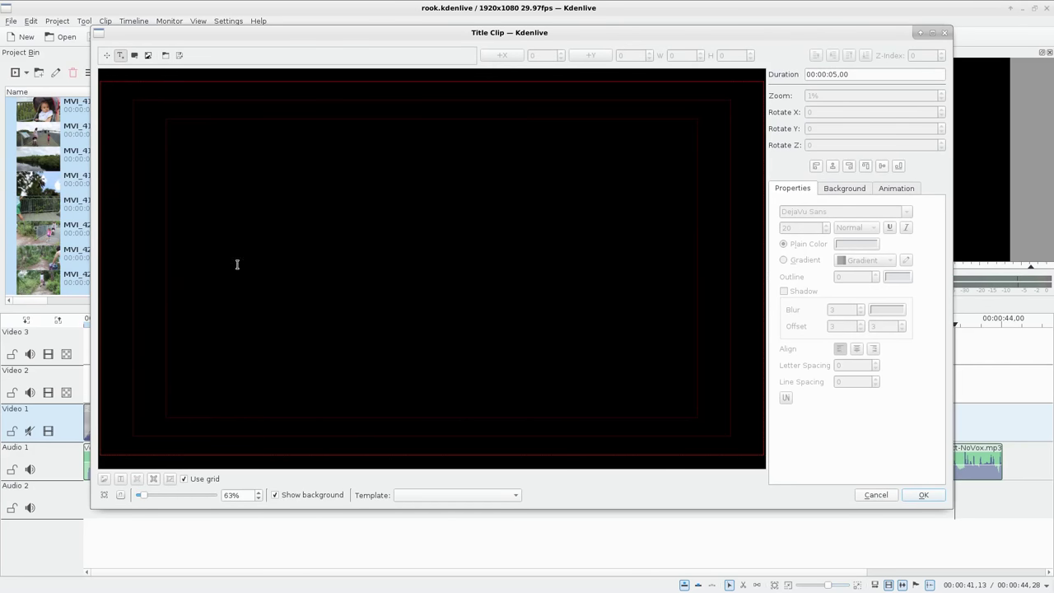
{"action": "left_click", "coordinate": [314, 215]}
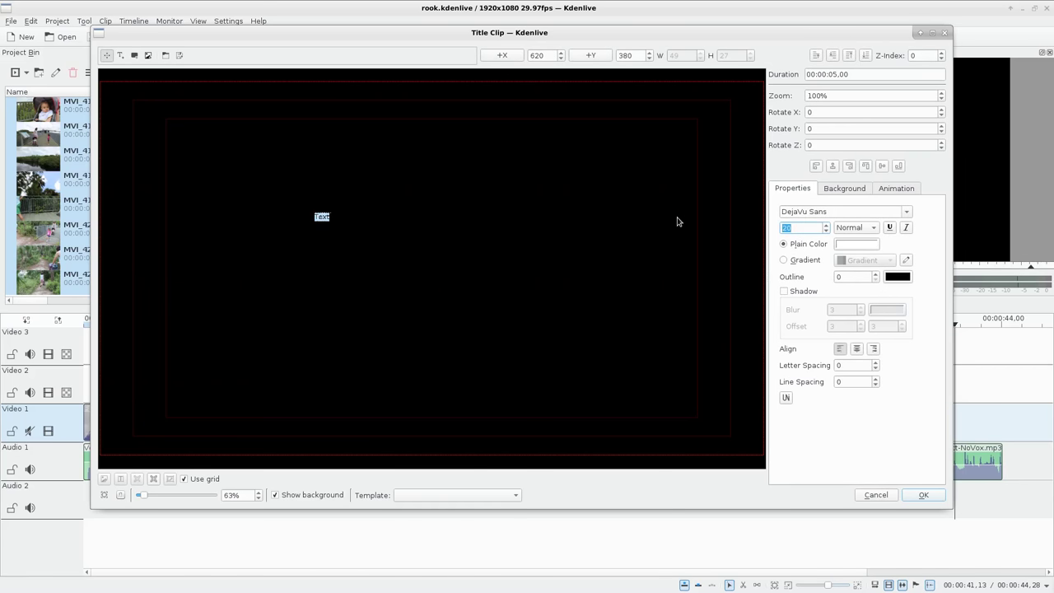
{"action": "type", "text": "75"}
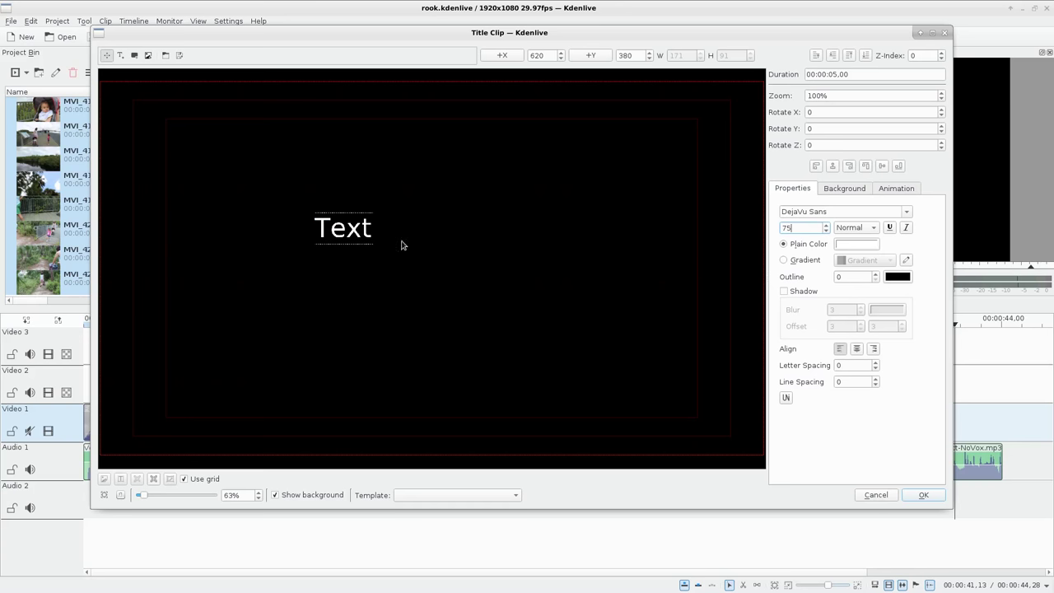
{"action": "left_click", "coordinate": [906, 212]}
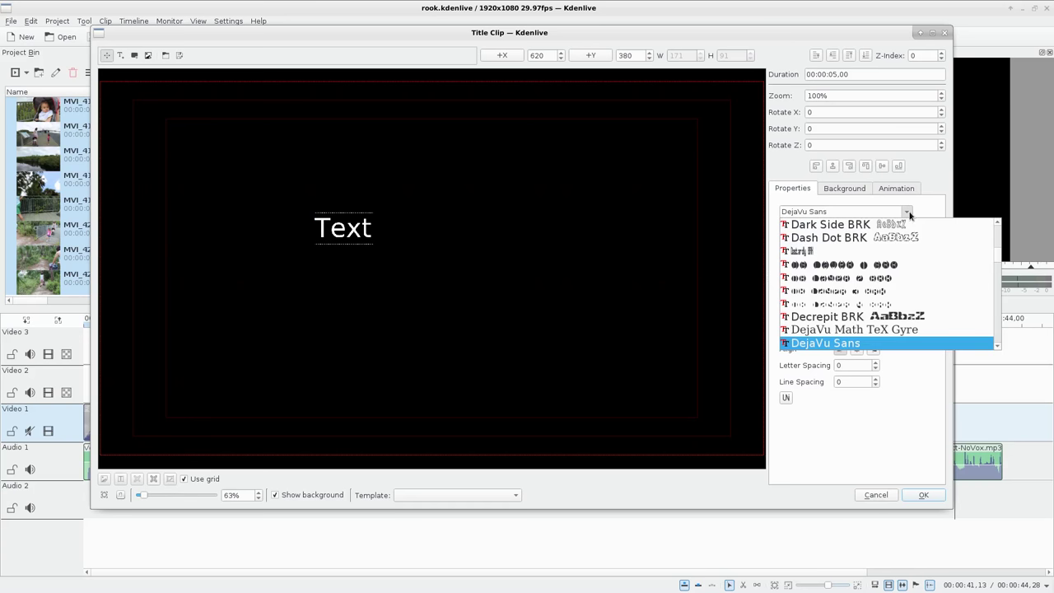
{"action": "scroll", "coordinate": [897, 341], "scroll_direction": "up", "scroll_amount": 3}
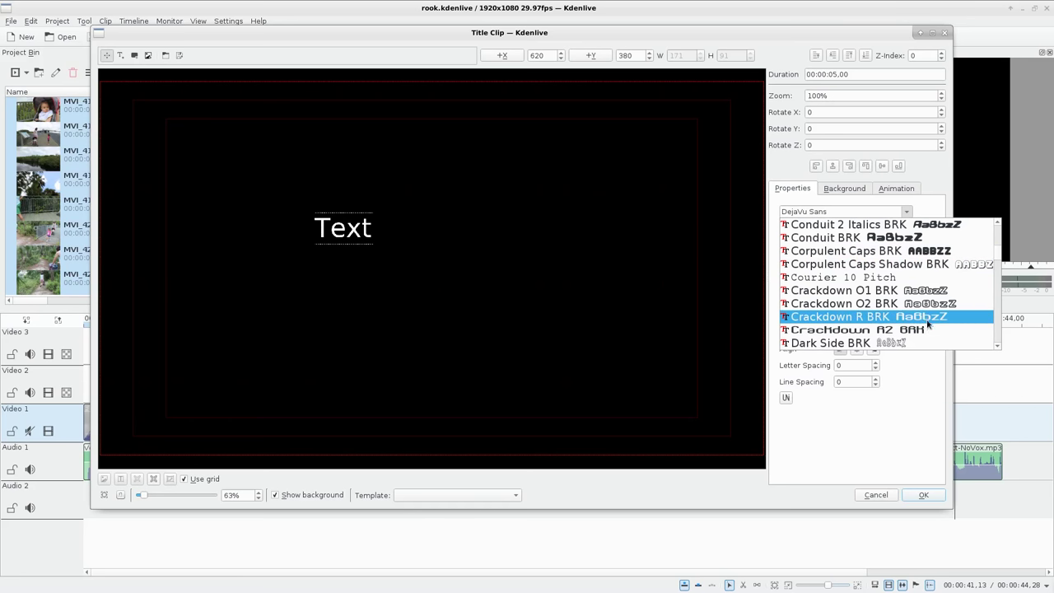
{"action": "scroll", "coordinate": [928, 324], "scroll_direction": "down", "scroll_amount": 3}
{"action": "left_click", "coordinate": [913, 332]}
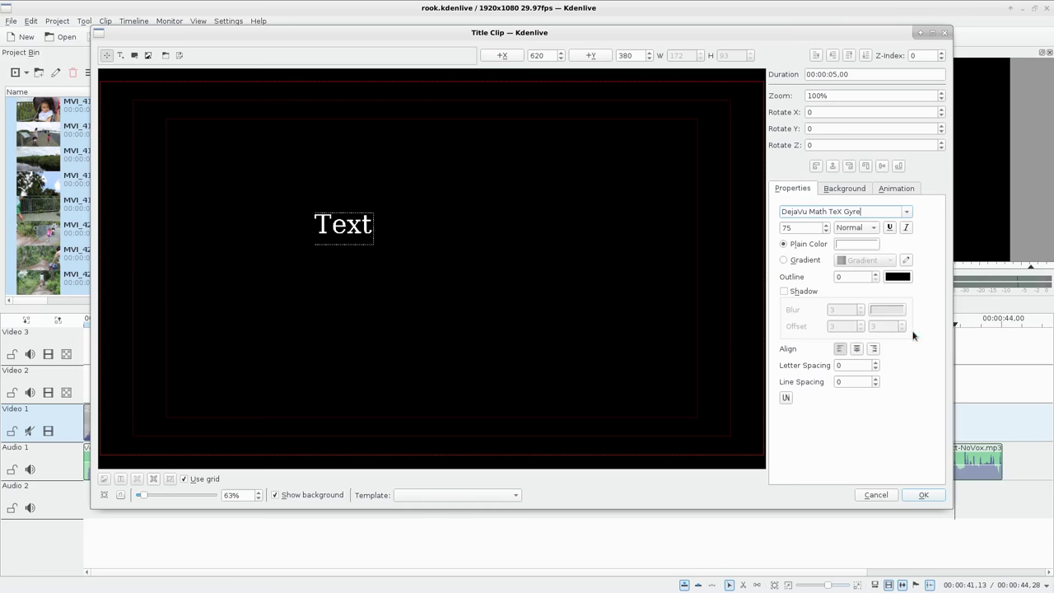
Type 'Rookery Bay' and 'Aug. 2016' on two lines in the title
{"action": "double_click", "coordinate": [348, 239]}
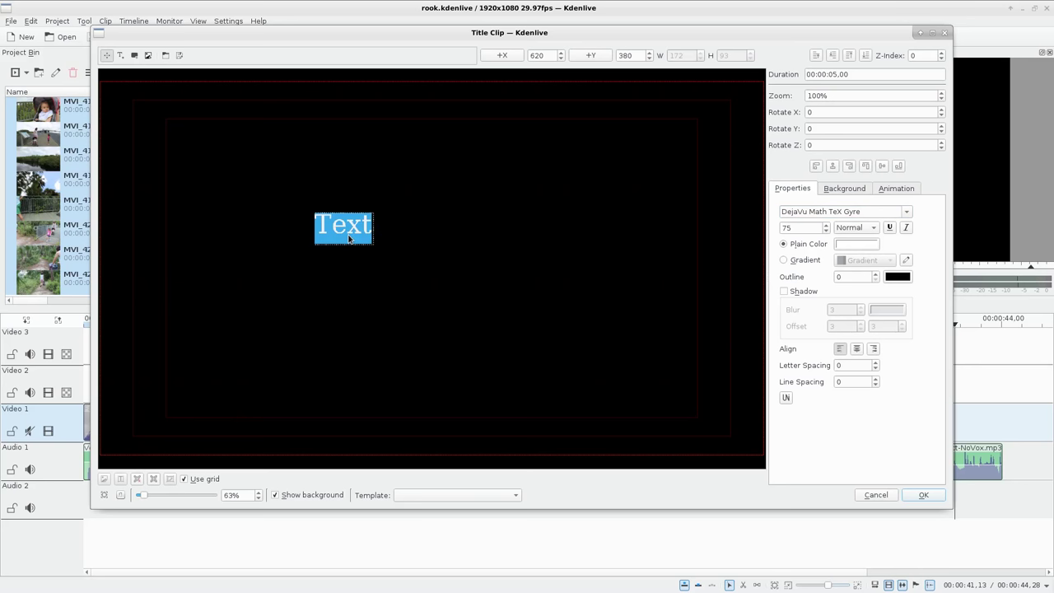
{"action": "type", "text": "Rookery Bay"}
{"action": "key", "text": "Return"}
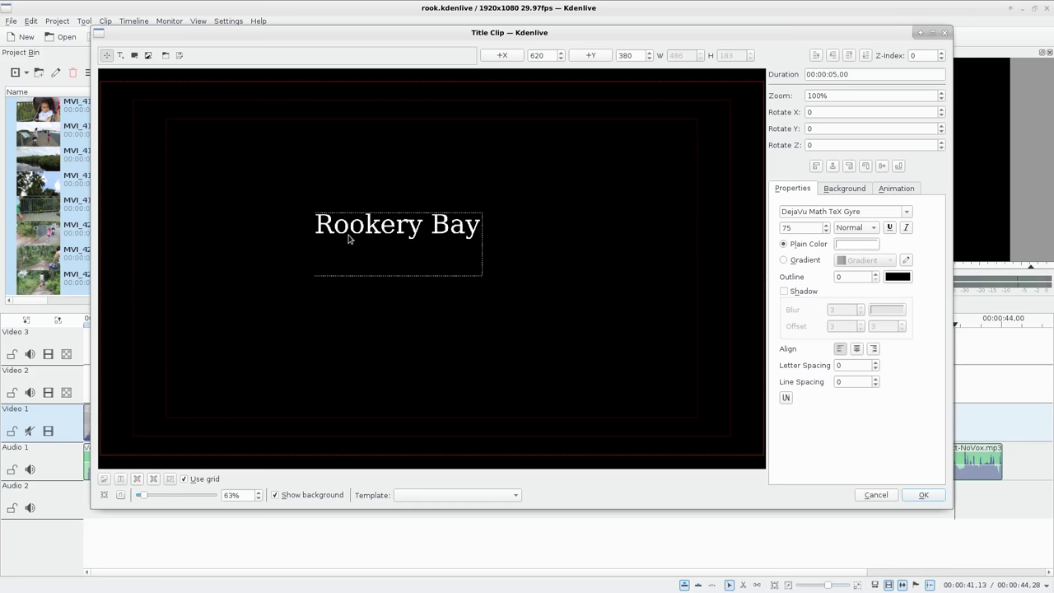
{"action": "type", "text": "Aug."}
{"action": "type", "text": "2016"}
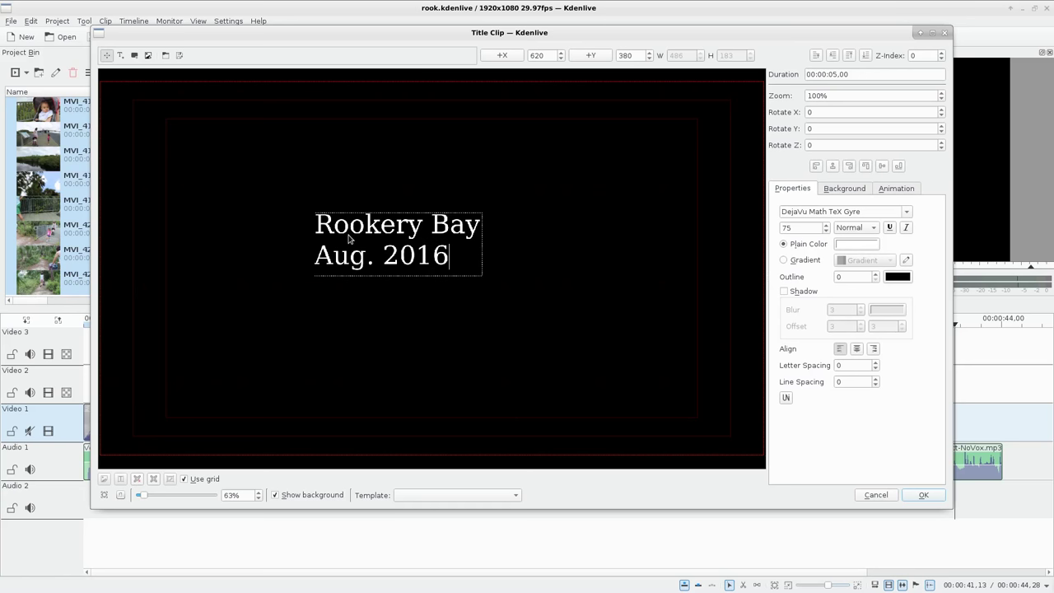
Centre the two title lines on each other and in the middle of the frame
{"action": "left_click", "coordinate": [856, 349]}
{"action": "left_click", "coordinate": [834, 164]}
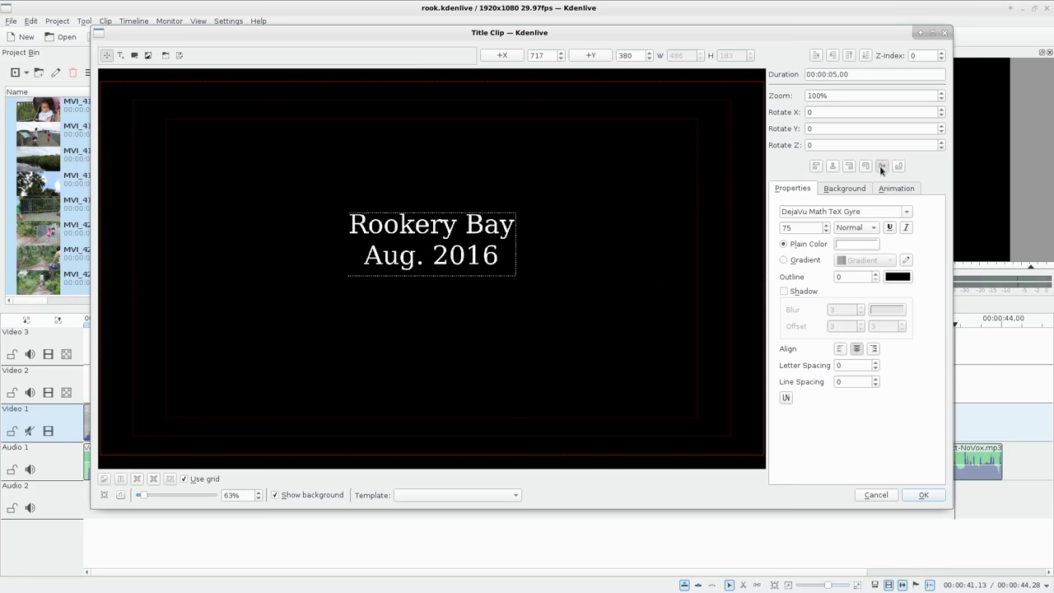
{"action": "left_click", "coordinate": [881, 166]}
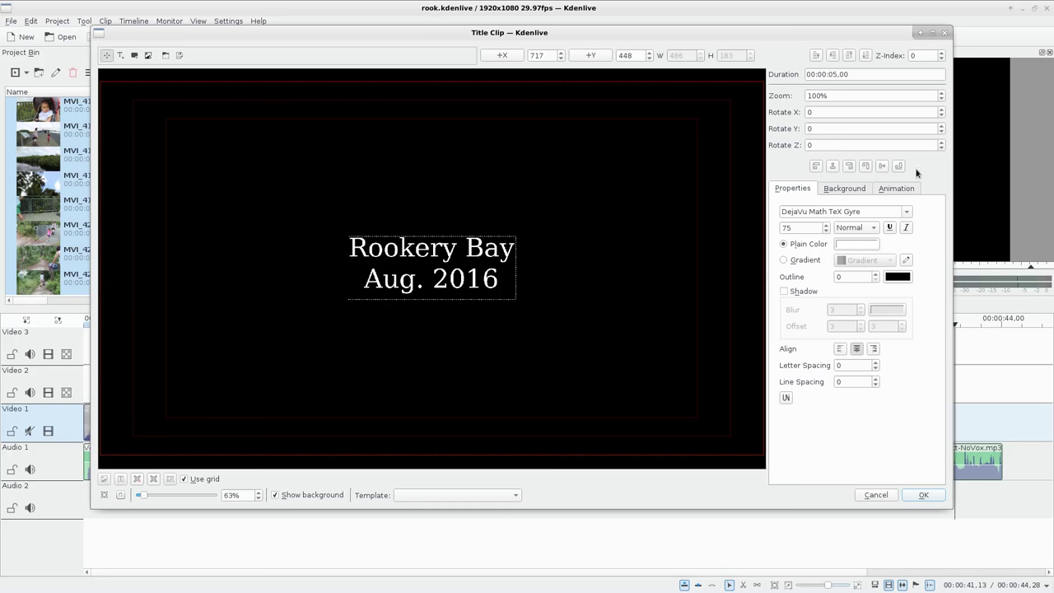
Shrink the animation's start rectangle, centre it in the frame, and keep the title
{"action": "left_click", "coordinate": [903, 187]}
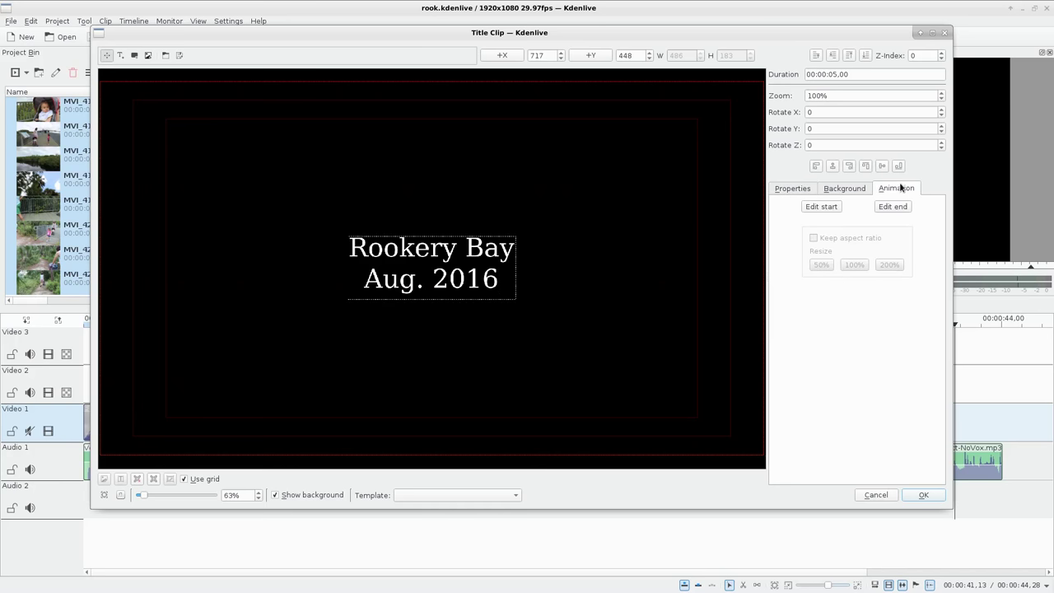
{"action": "left_click", "coordinate": [830, 207]}
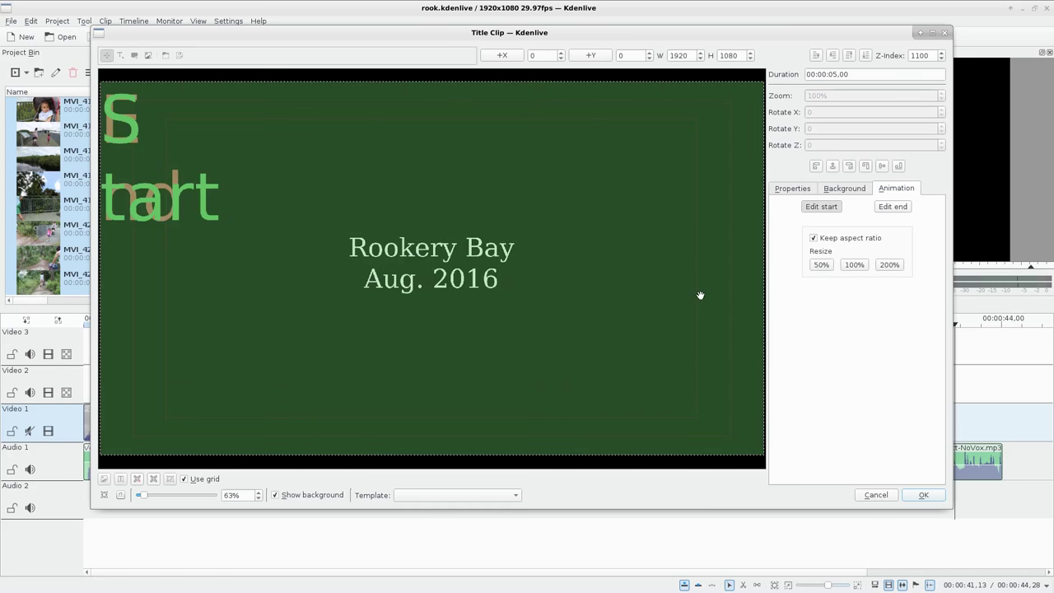
{"action": "left_click", "coordinate": [763, 458]}
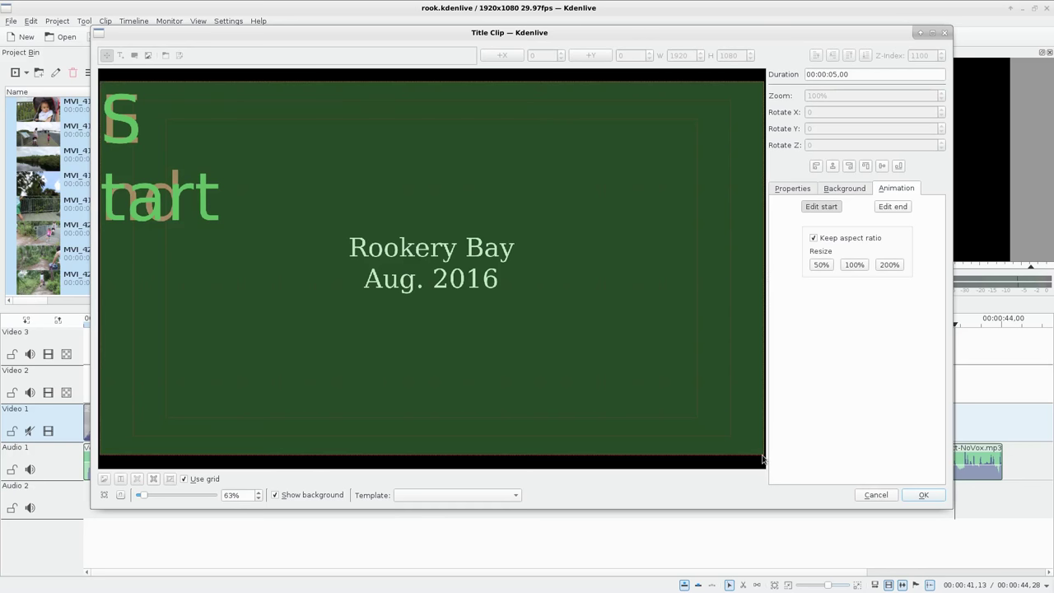
{"action": "left_click_drag", "start_coordinate": [760, 456], "coordinate": [716, 427]}
{"action": "left_click", "coordinate": [735, 441]}
{"action": "left_click", "coordinate": [800, 190]}
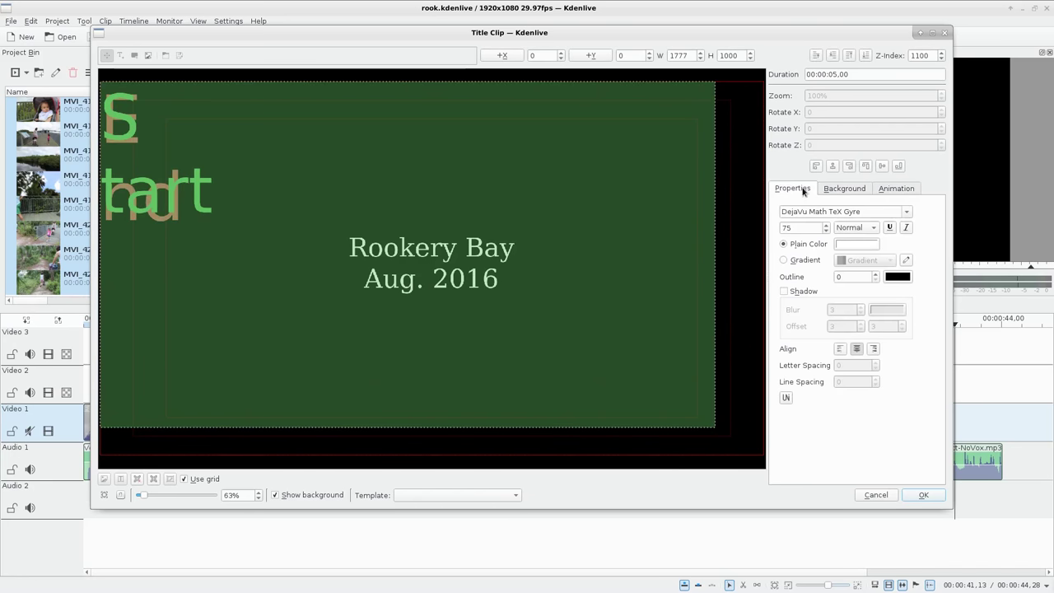
{"action": "left_click", "coordinate": [849, 167]}
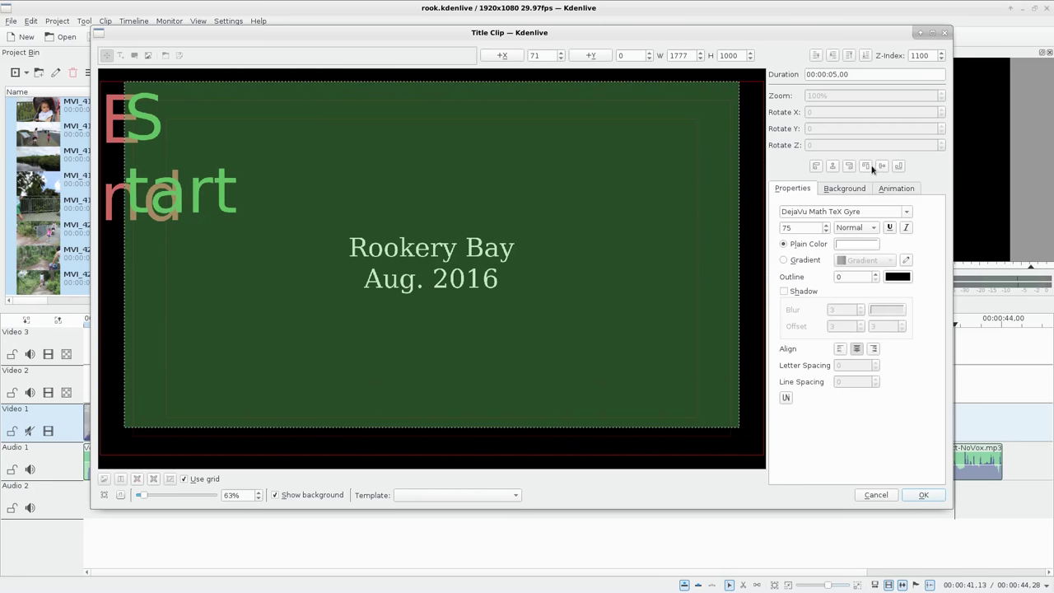
{"action": "left_click", "coordinate": [879, 165]}
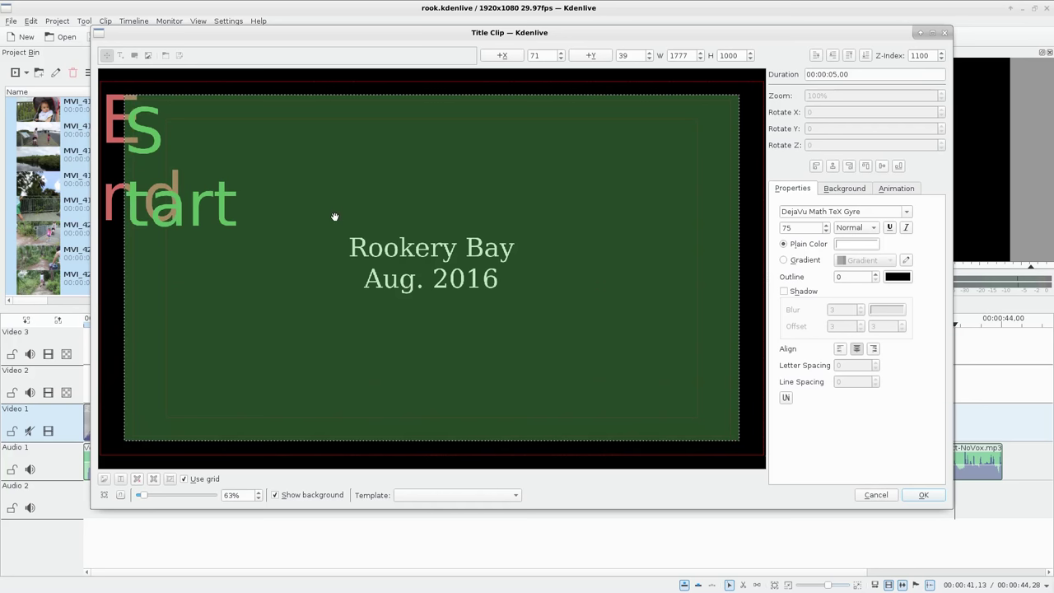
{"action": "left_click", "coordinate": [924, 495]}
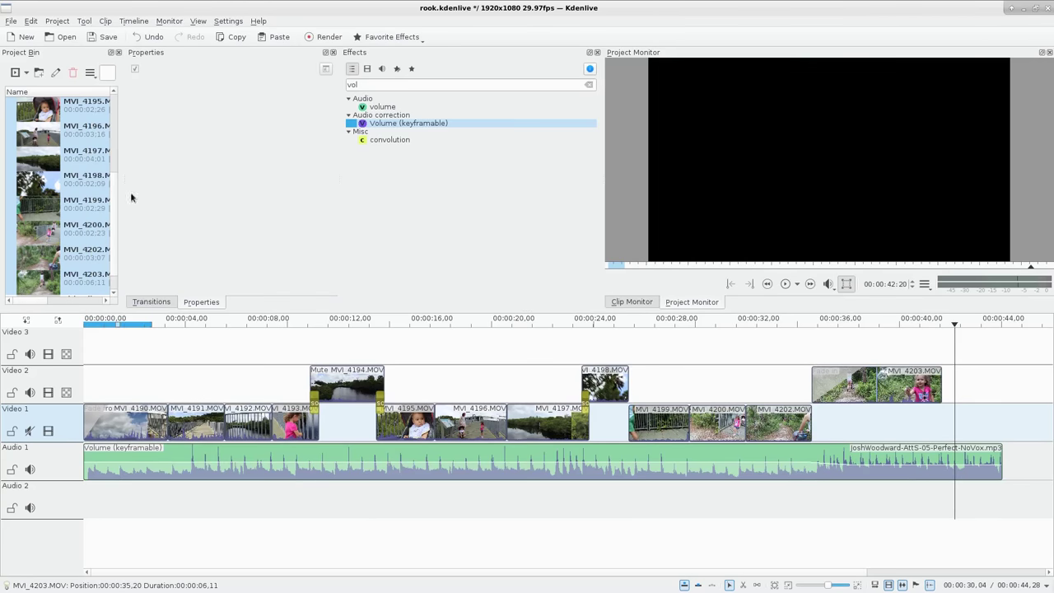
Place the title on Video 3 at 00:00:41 and delete its Affine transition
{"action": "left_click_drag", "start_coordinate": [90, 280], "coordinate": [925, 356]}
{"action": "left_click", "coordinate": [927, 321]}
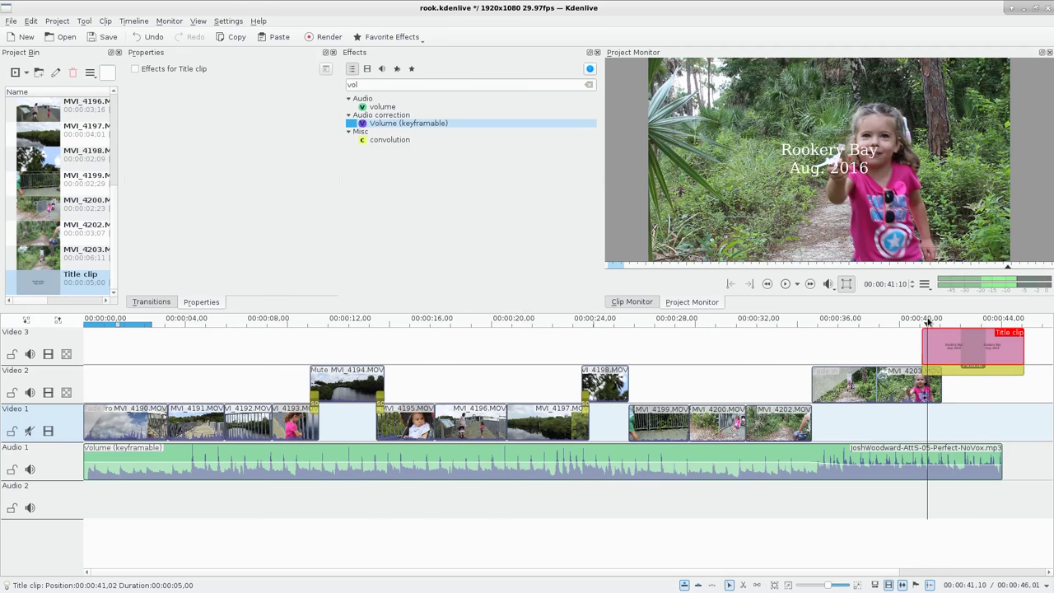
{"action": "left_click", "coordinate": [944, 371]}
{"action": "key", "text": "Delete"}
{"action": "left_click", "coordinate": [951, 345]}
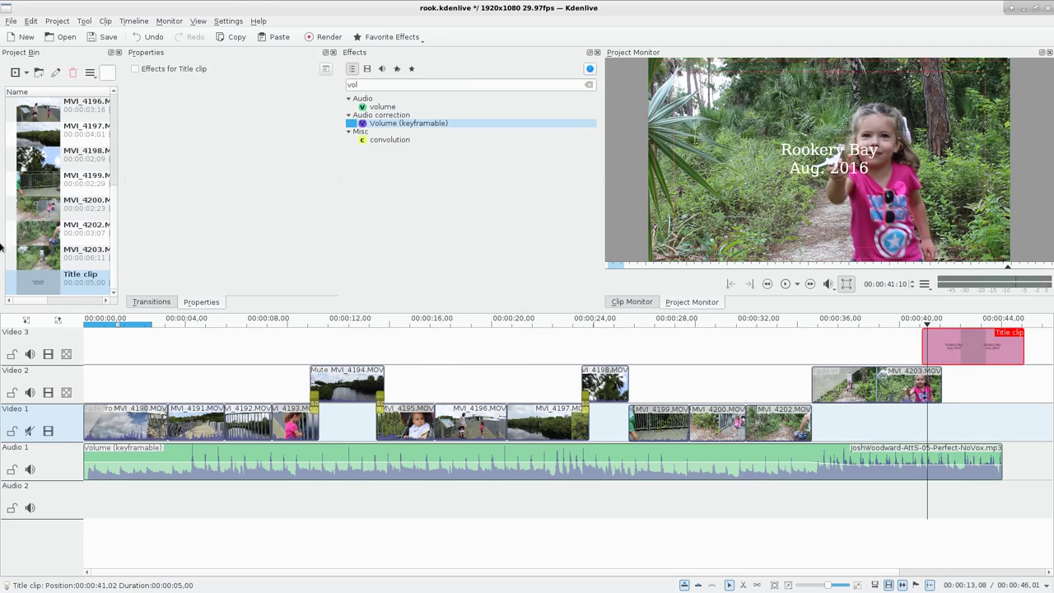
Set the title's background alpha to 255, keeping the background colour black
{"action": "double_click", "coordinate": [58, 282]}
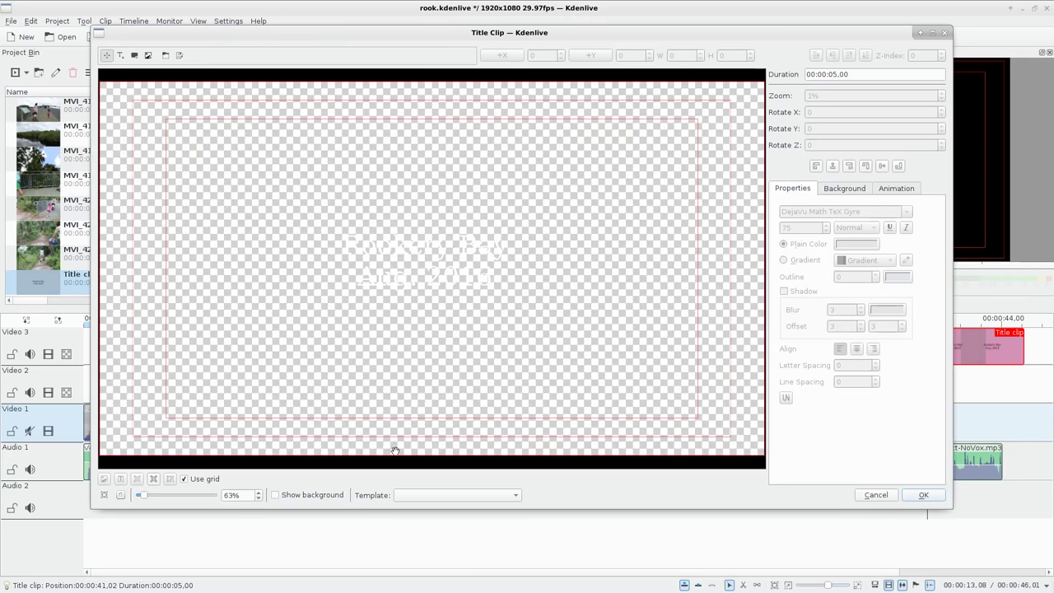
{"action": "left_click", "coordinate": [323, 494]}
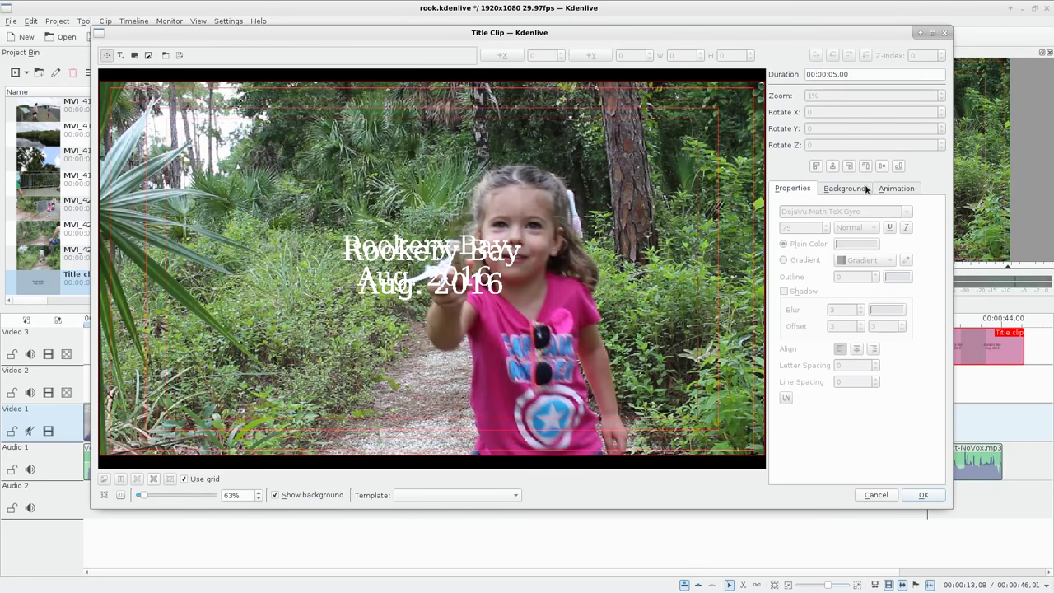
{"action": "left_click", "coordinate": [844, 187]}
{"action": "left_click", "coordinate": [935, 204]}
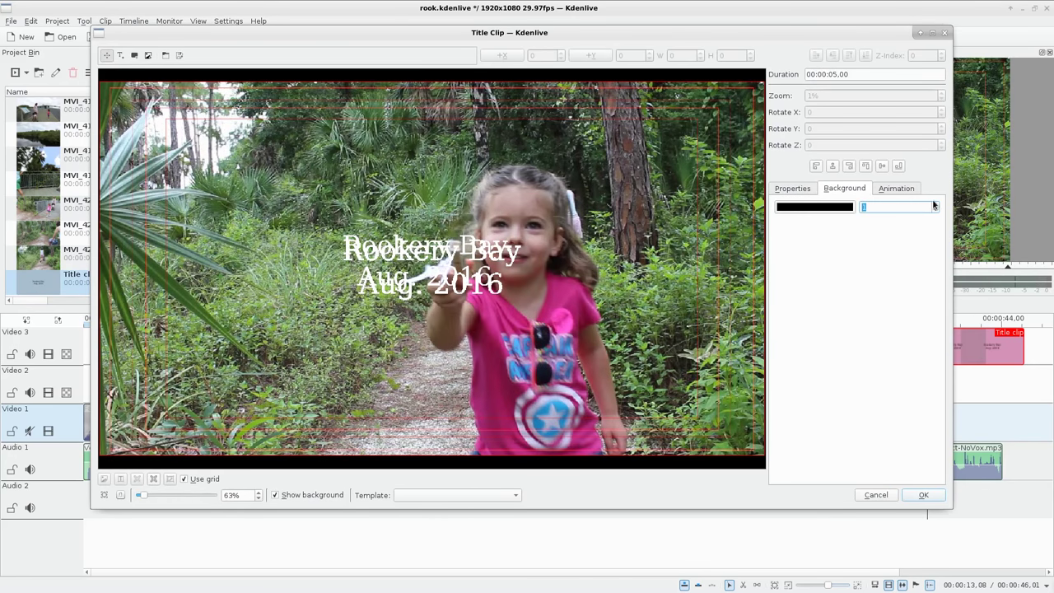
{"action": "type", "text": "255"}
{"action": "key", "text": "Return"}
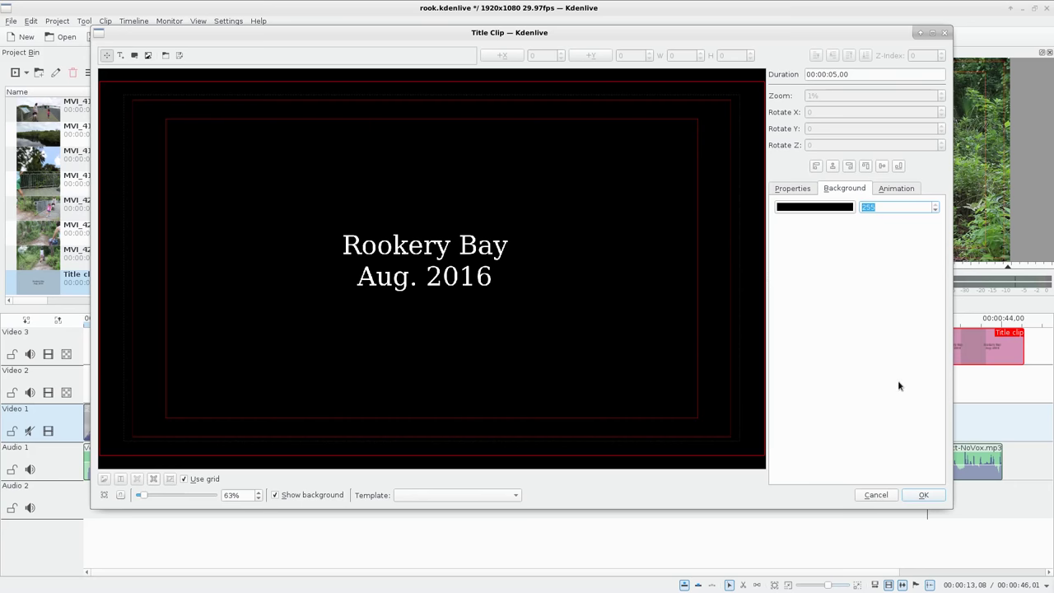
{"action": "left_click", "coordinate": [821, 209]}
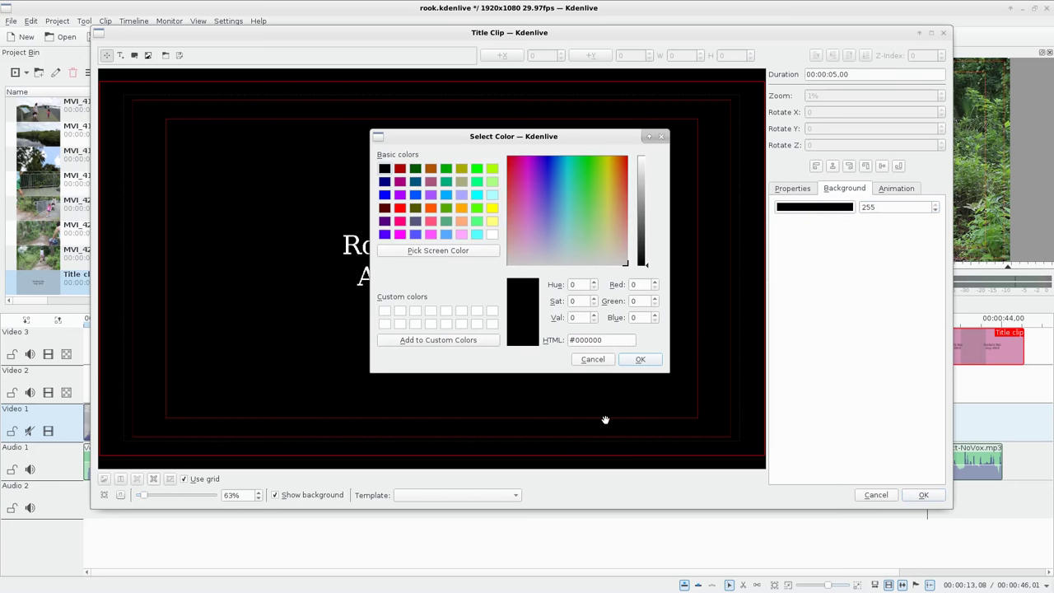
{"action": "left_click", "coordinate": [595, 362]}
Close the title editor and play the ending from just before the title
{"action": "left_click", "coordinate": [925, 494]}
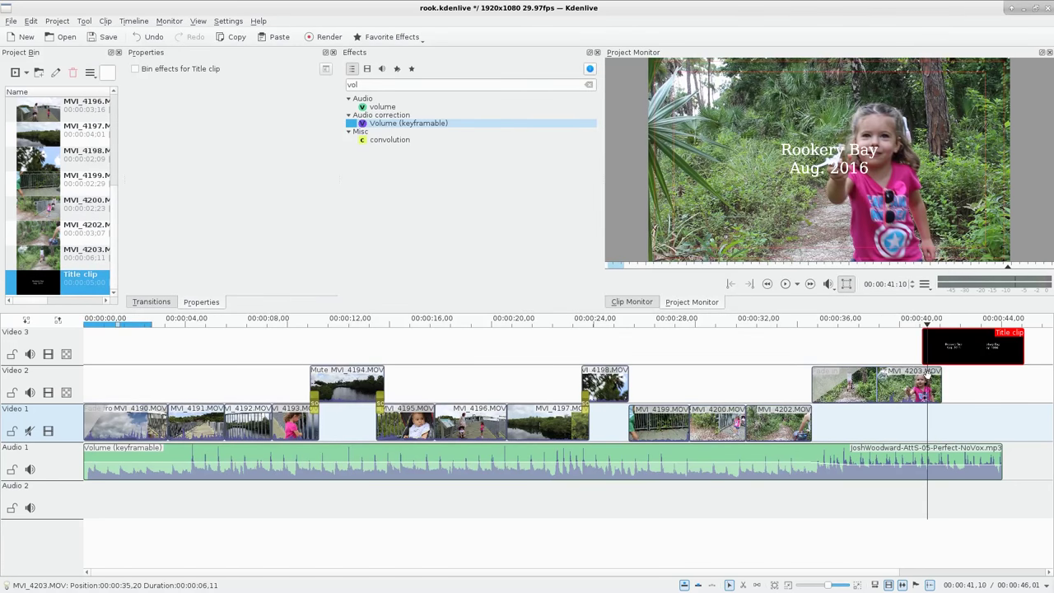
{"action": "left_click", "coordinate": [900, 344]}
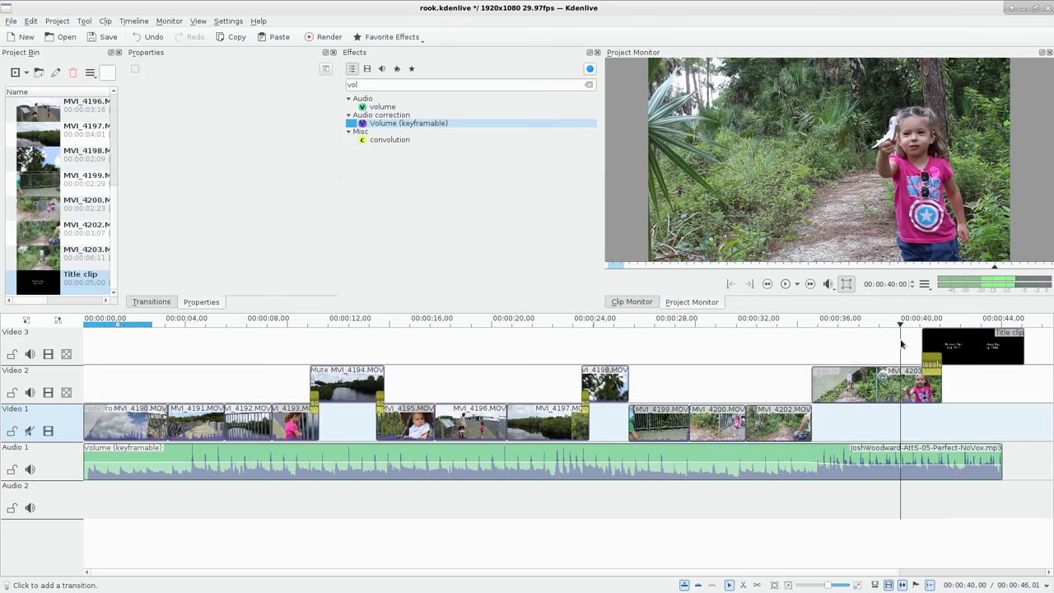
{"action": "key", "text": "space"}
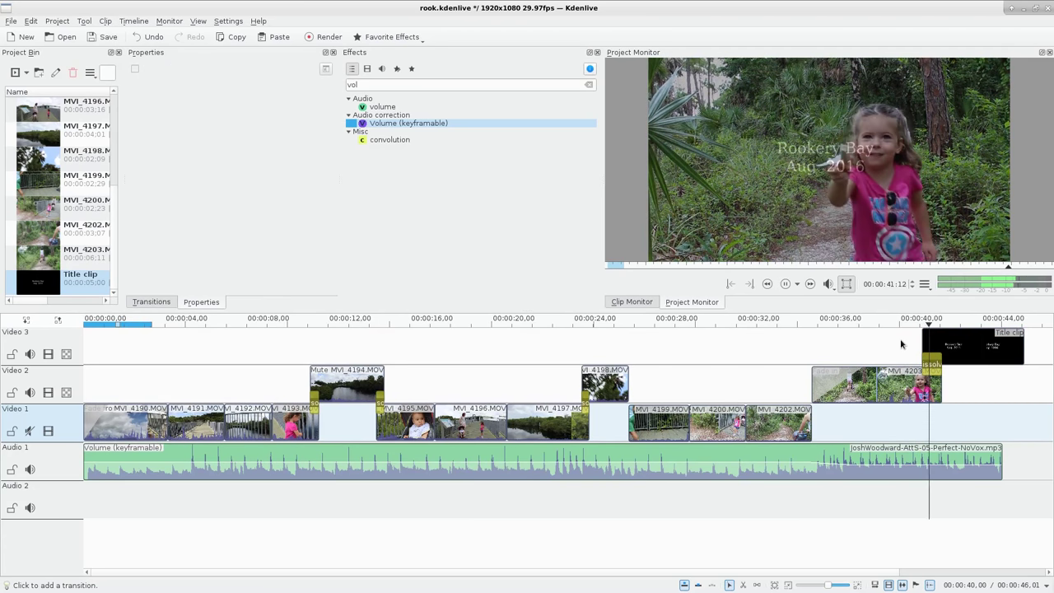
Search the effects for 'fad' and add Fade out to clip MVI_4203
{"action": "left_click", "coordinate": [848, 385]}
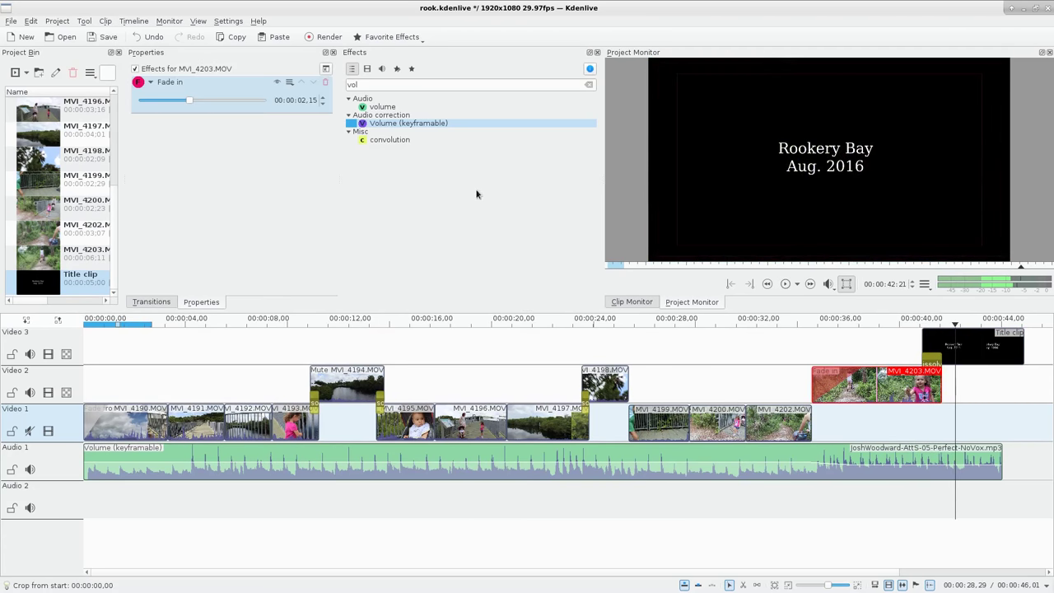
{"action": "double_click", "coordinate": [362, 85]}
{"action": "type", "text": "fad"}
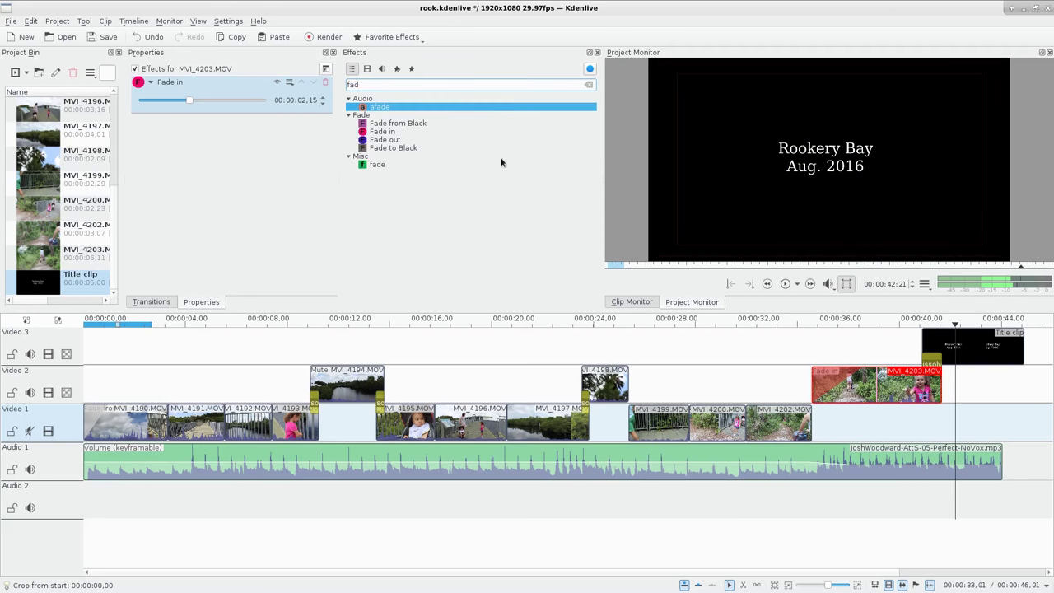
{"action": "double_click", "coordinate": [386, 143]}
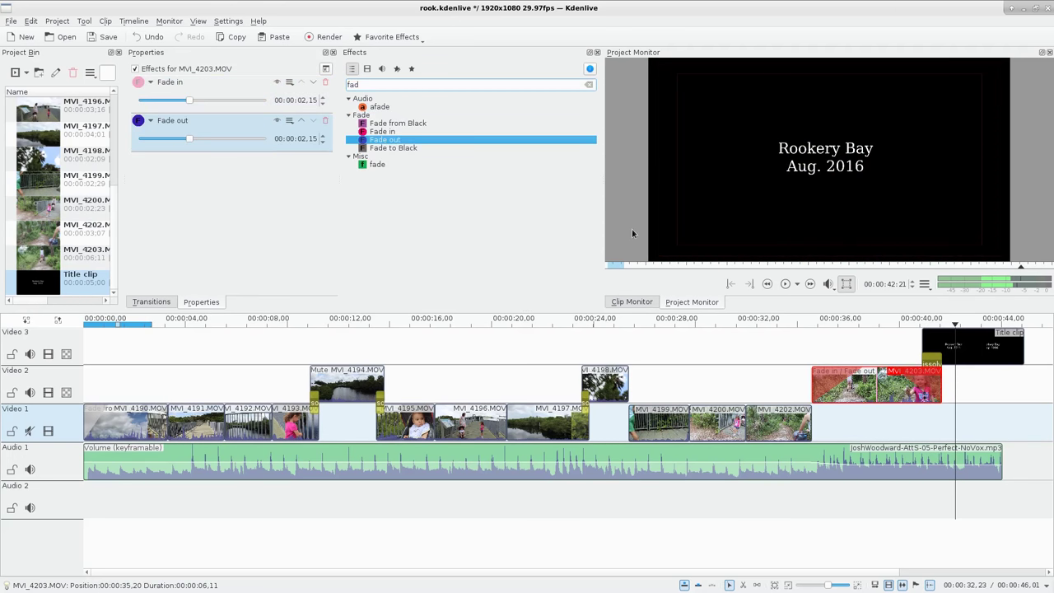
Replay the ending from about 00:00:38 to check the fades
{"action": "left_click", "coordinate": [912, 353]}
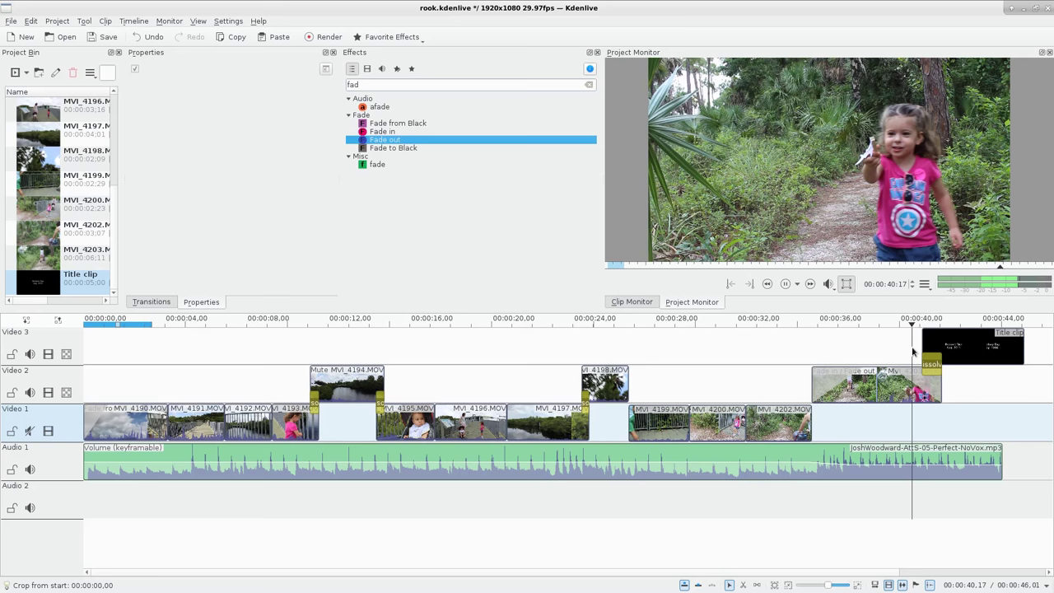
{"action": "left_click", "coordinate": [875, 345]}
{"action": "key", "text": "space"}
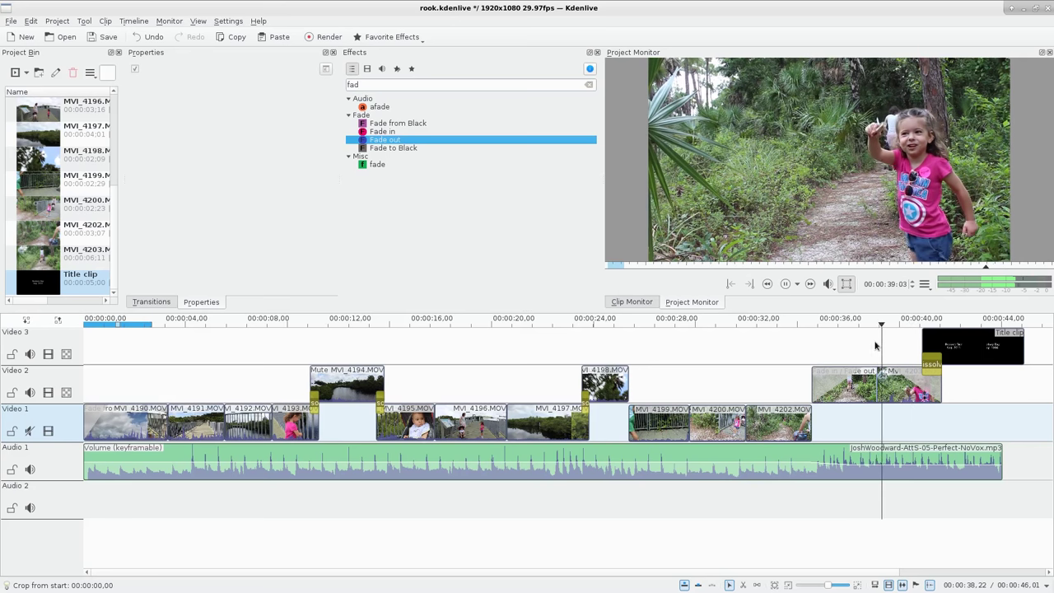
{"action": "left_click", "coordinate": [875, 345]}
{"action": "key", "text": "space"}
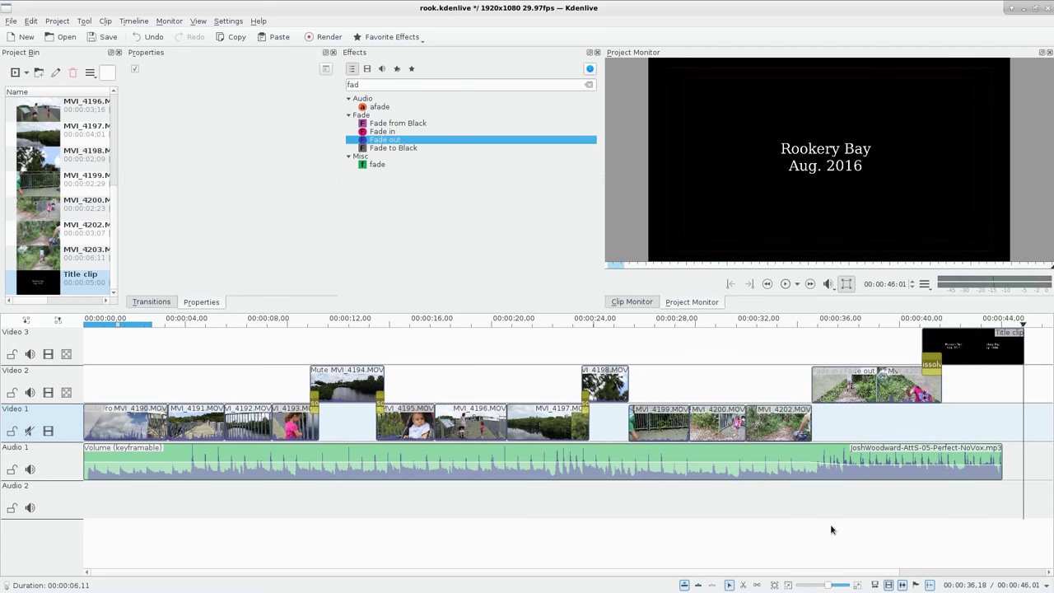
{"action": "scroll", "coordinate": [830, 523], "scroll_direction": "down", "scroll_amount": 3}
{"action": "scroll", "coordinate": [576, 494], "scroll_direction": "up", "scroll_amount": 1}
Extend the music clip to run past the Rookery Bay title, then start a new title clip
{"action": "left_click_drag", "start_coordinate": [450, 461], "coordinate": [544, 463]}
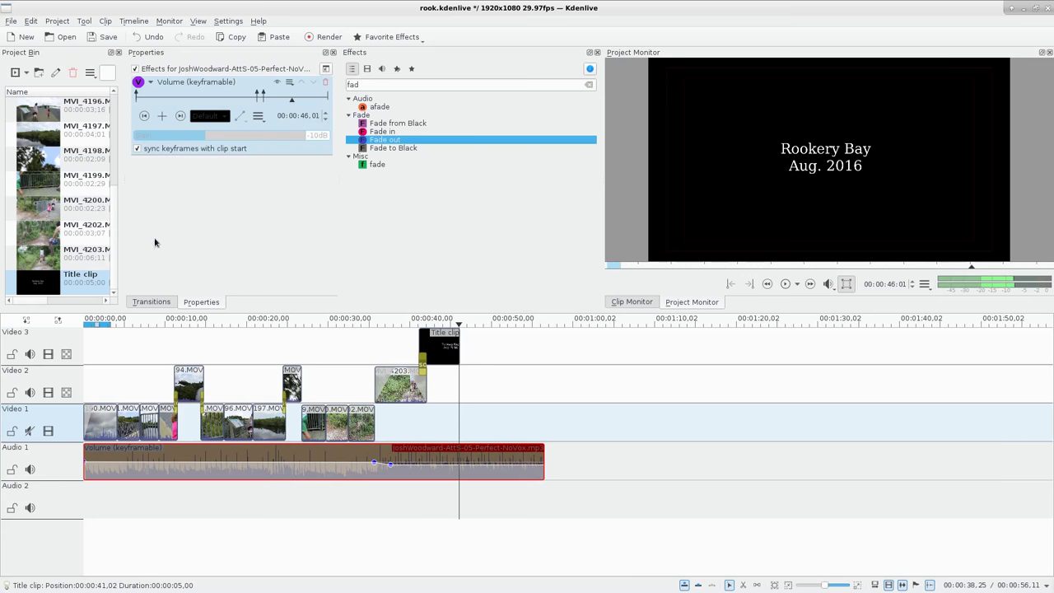
{"action": "left_click", "coordinate": [103, 273]}
{"action": "left_click", "coordinate": [25, 73]}
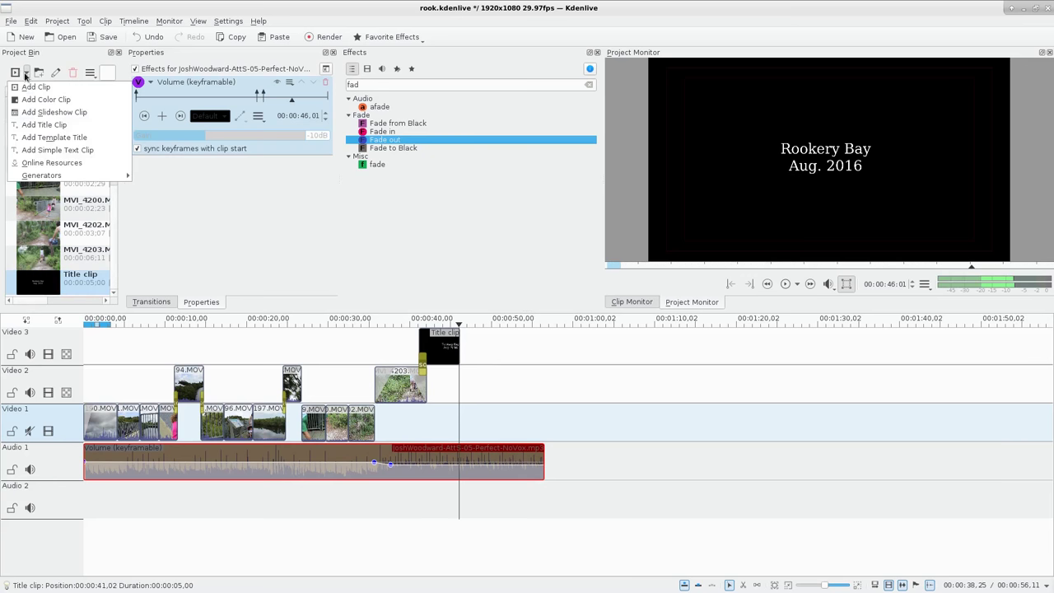
{"action": "left_click", "coordinate": [71, 127]}
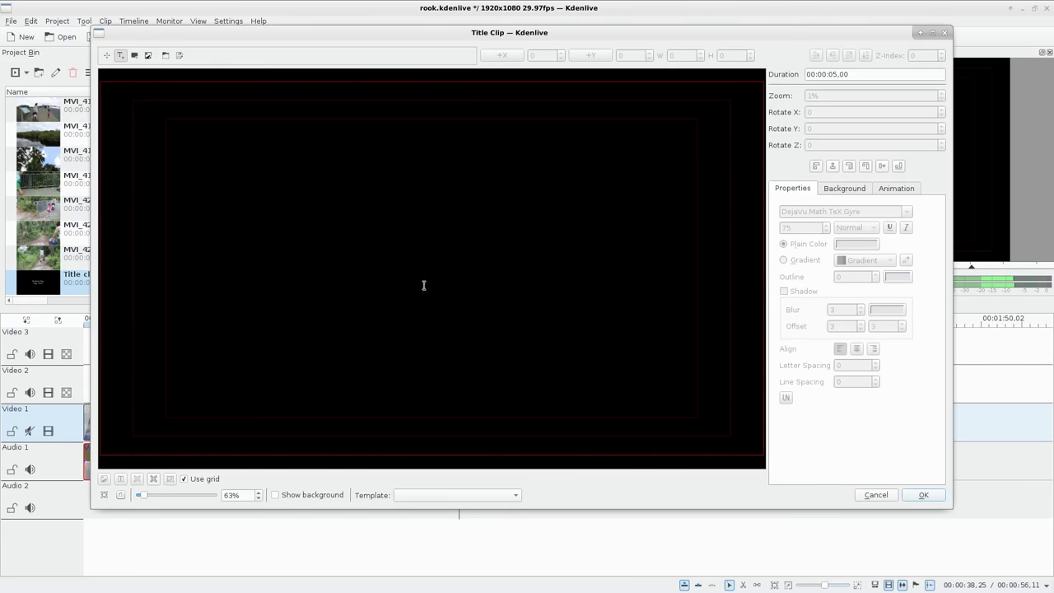
{"action": "left_click", "coordinate": [885, 191]}
{"action": "left_click", "coordinate": [791, 191]}
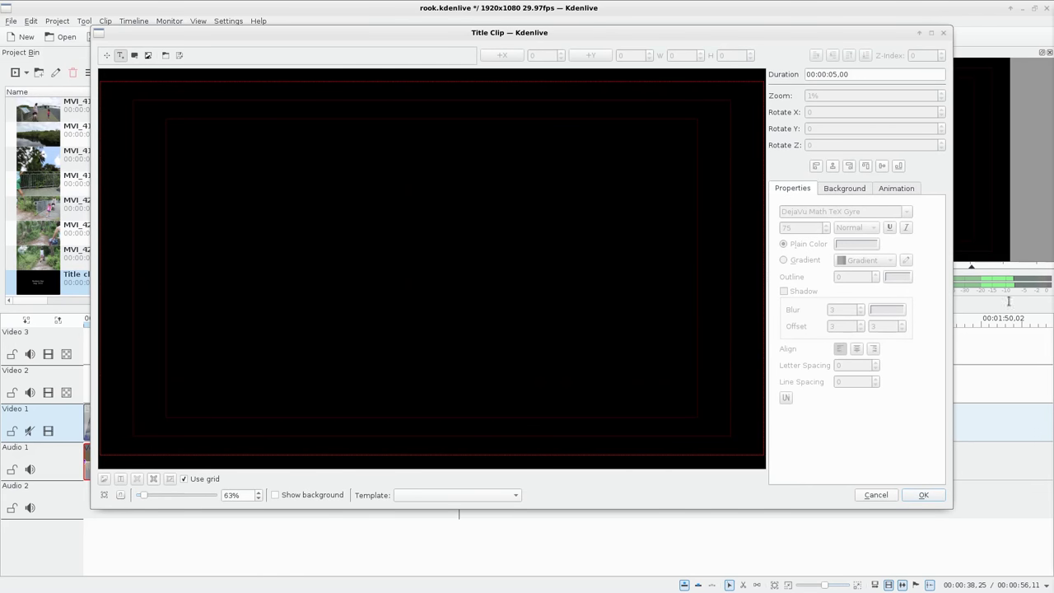
Add 'Music' with the song's web address beneath it, centred in the frame
{"action": "left_click", "coordinate": [418, 254]}
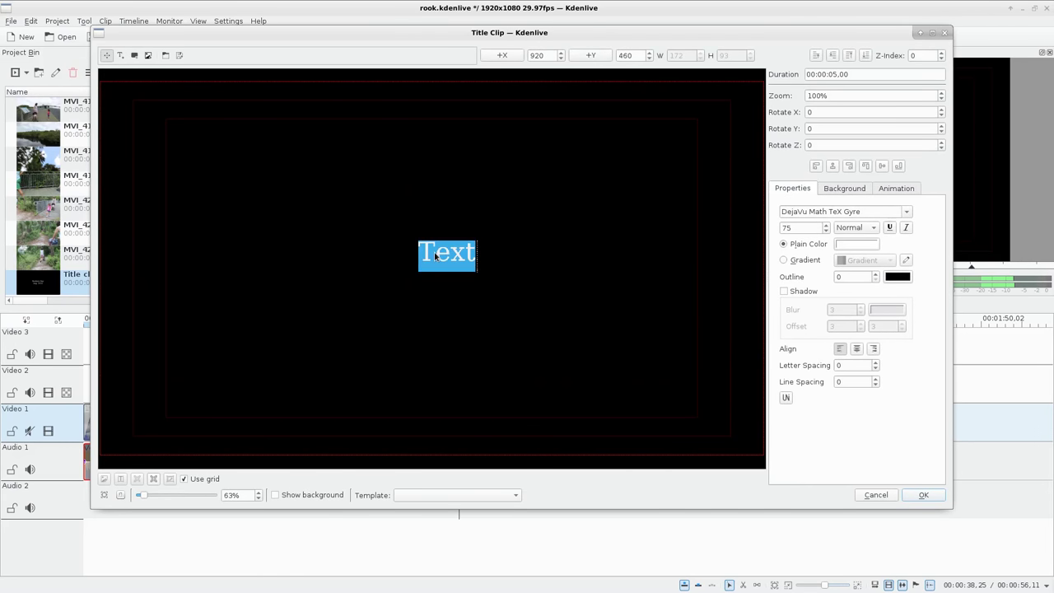
{"action": "type", "text": "Music"}
{"action": "key", "text": "Return"}
{"action": "key", "text": "ctrl+v"}
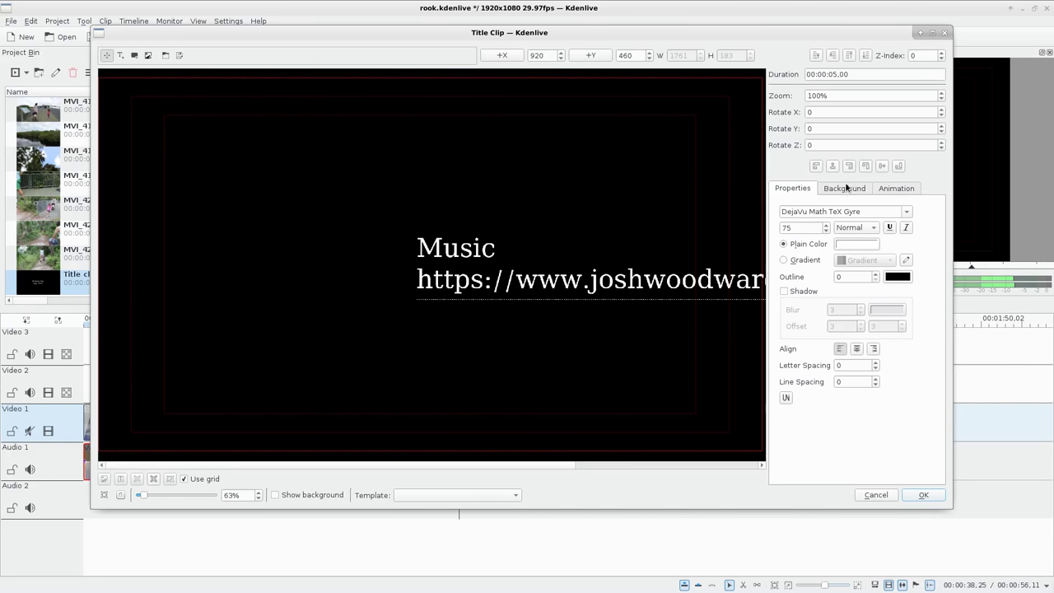
{"action": "left_click", "coordinate": [856, 348]}
{"action": "left_click", "coordinate": [832, 165]}
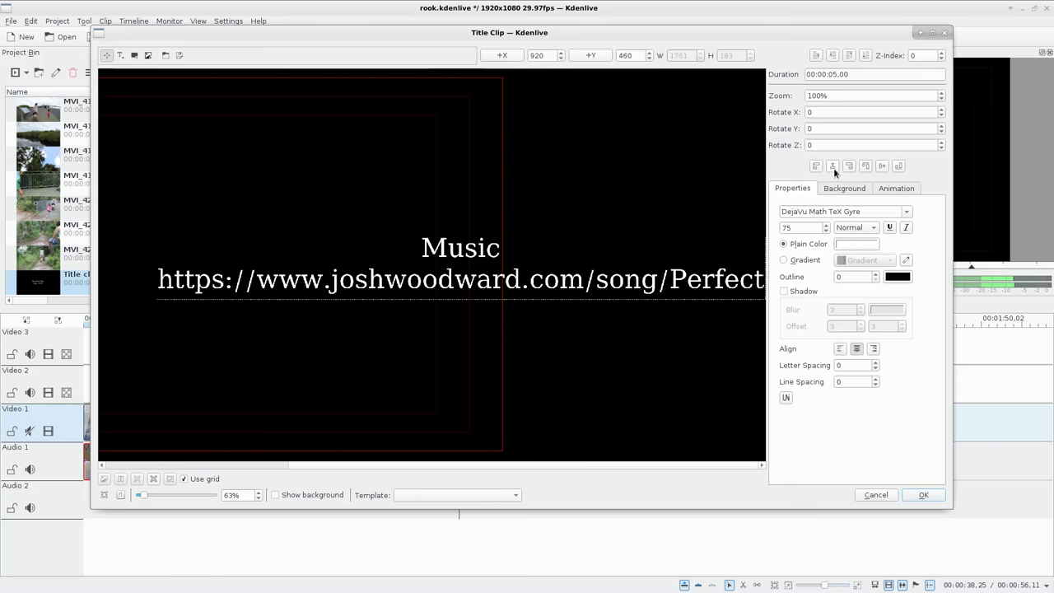
{"action": "left_click", "coordinate": [833, 168]}
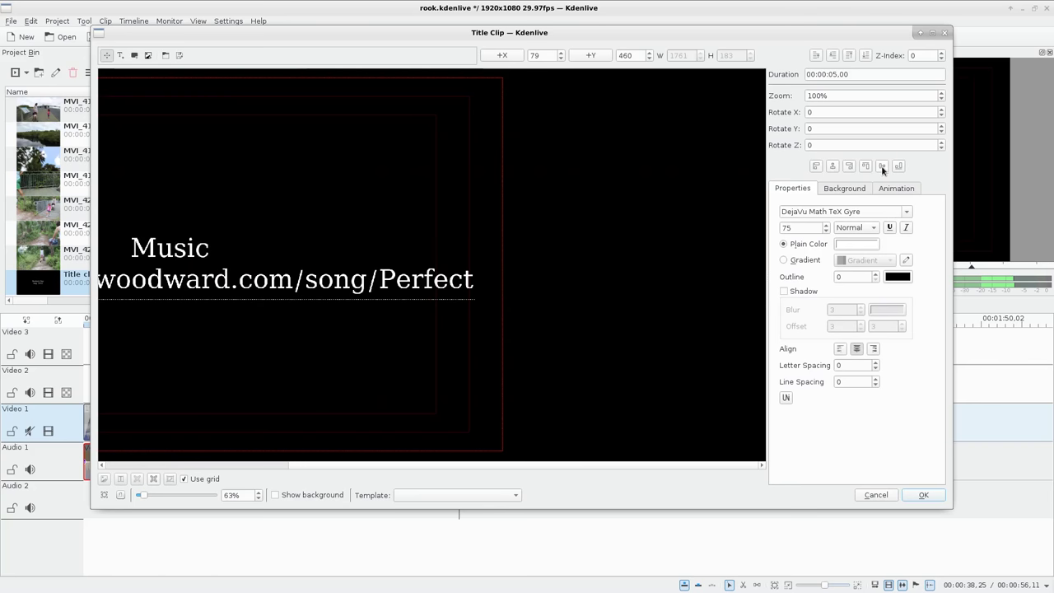
{"action": "left_click", "coordinate": [882, 166]}
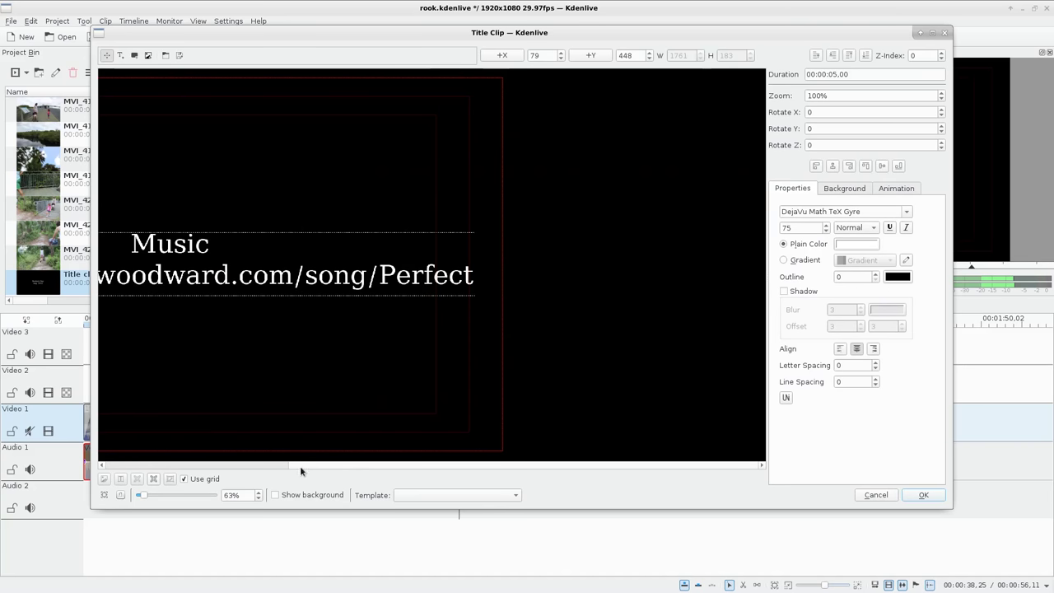
Set all the credit text to size 50, re-centre it, and finish the title
{"action": "left_click_drag", "start_coordinate": [300, 465], "coordinate": [115, 466]}
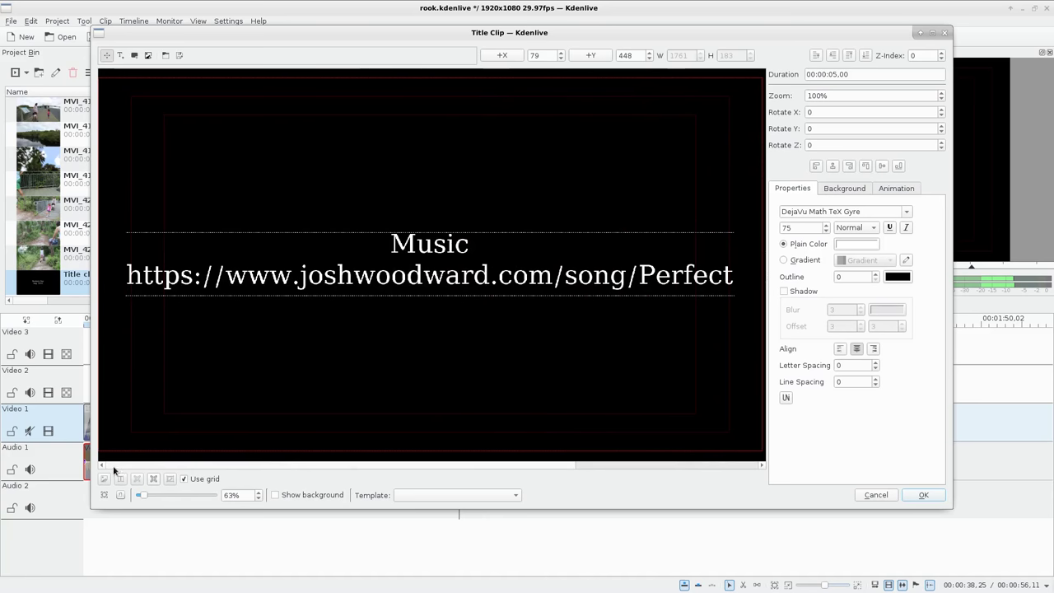
{"action": "double_click", "coordinate": [511, 284]}
{"action": "double_click", "coordinate": [790, 228]}
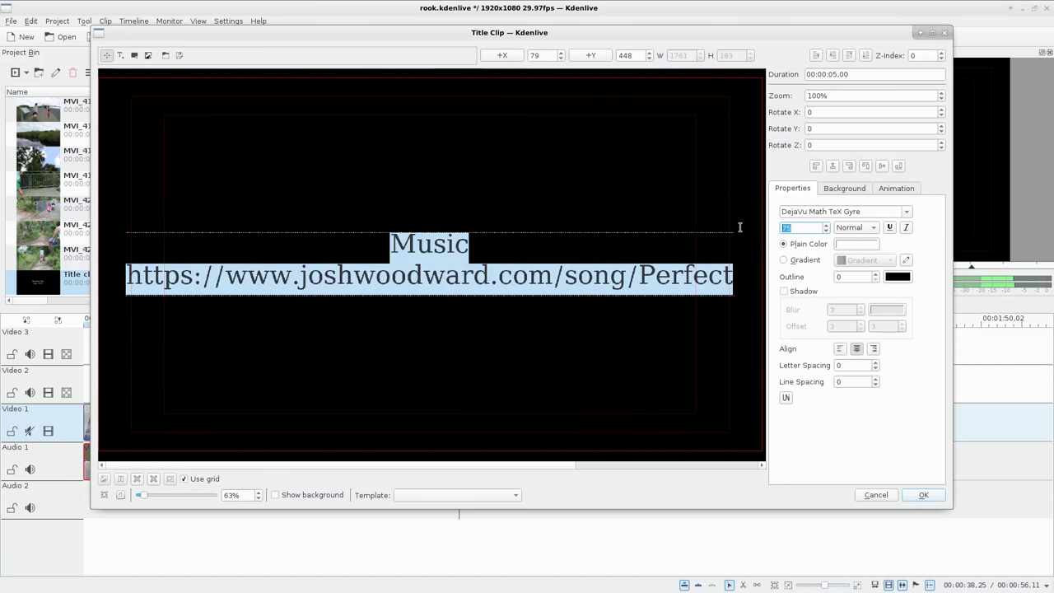
{"action": "type", "text": "50"}
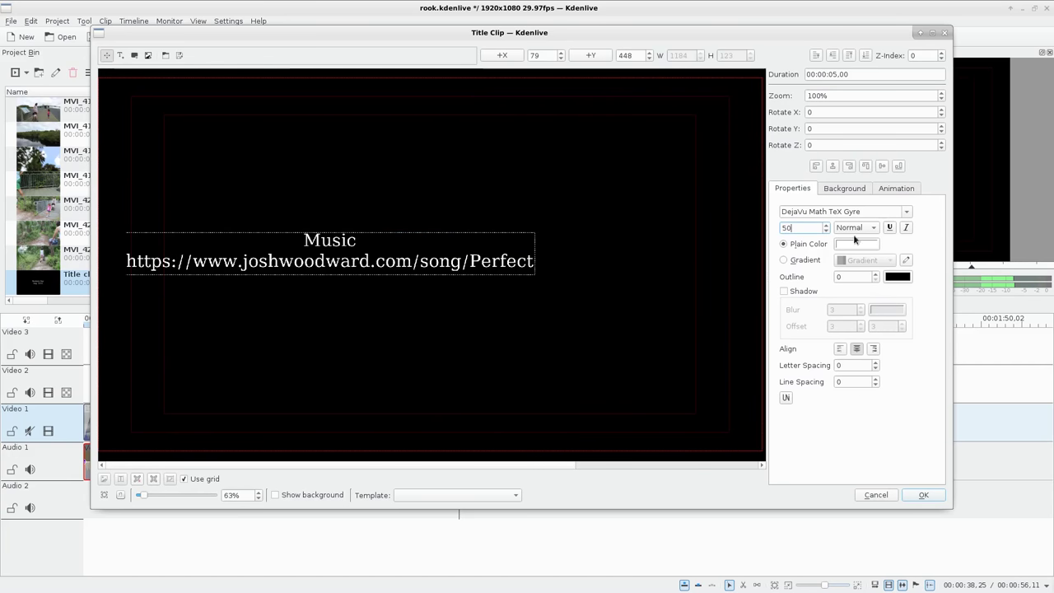
{"action": "left_click", "coordinate": [833, 166]}
{"action": "left_click", "coordinate": [882, 166]}
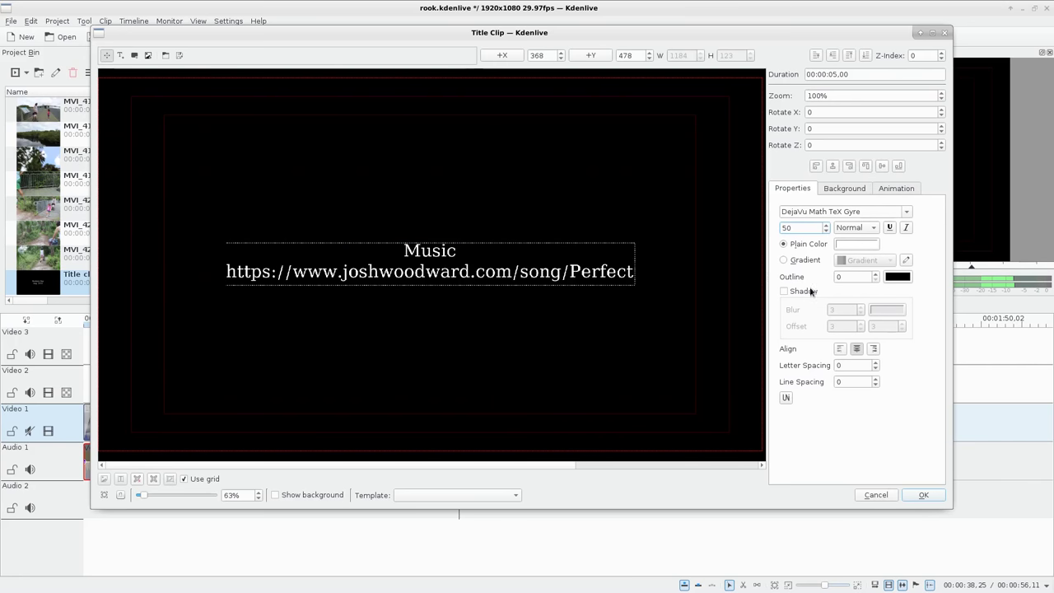
{"action": "left_click", "coordinate": [921, 497]}
Place the music-credit title on Video 2 right after the Rookery Bay title
{"action": "scroll", "coordinate": [83, 258], "scroll_direction": "down", "scroll_amount": 1}
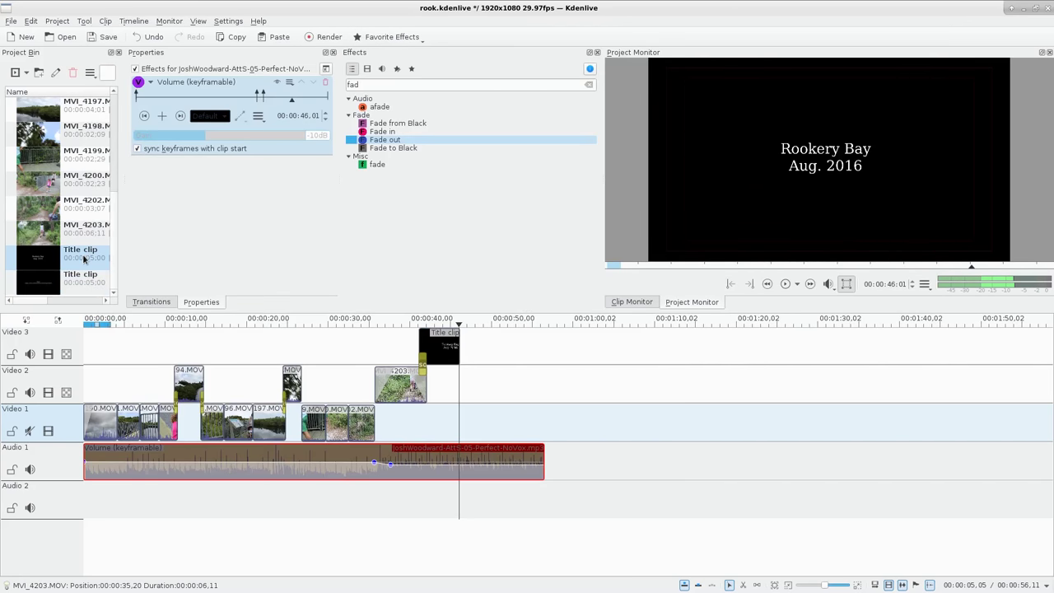
{"action": "left_click_drag", "start_coordinate": [93, 274], "coordinate": [458, 380]}
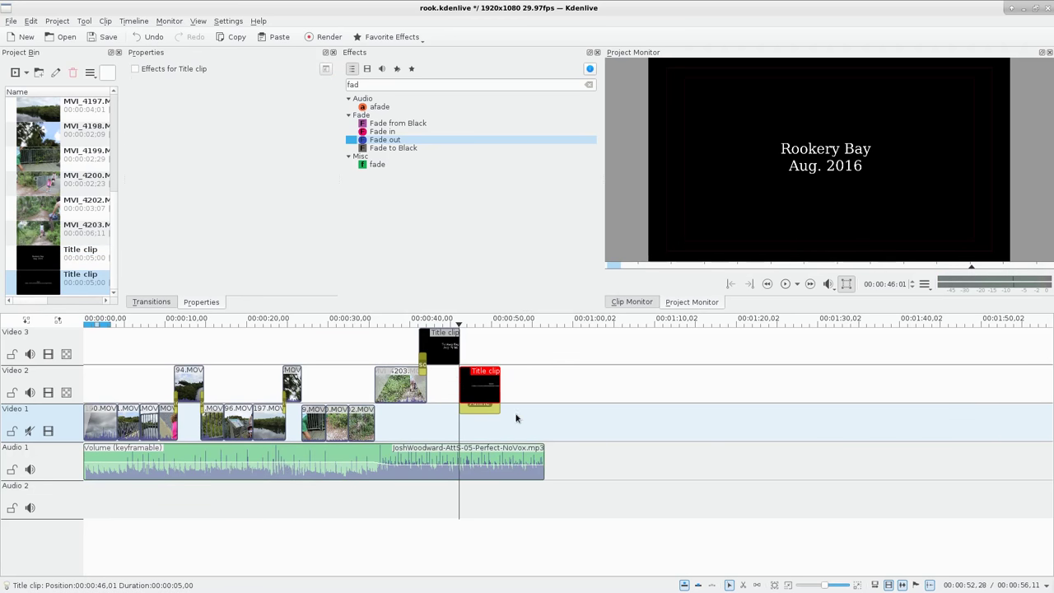
{"action": "left_click", "coordinate": [486, 411]}
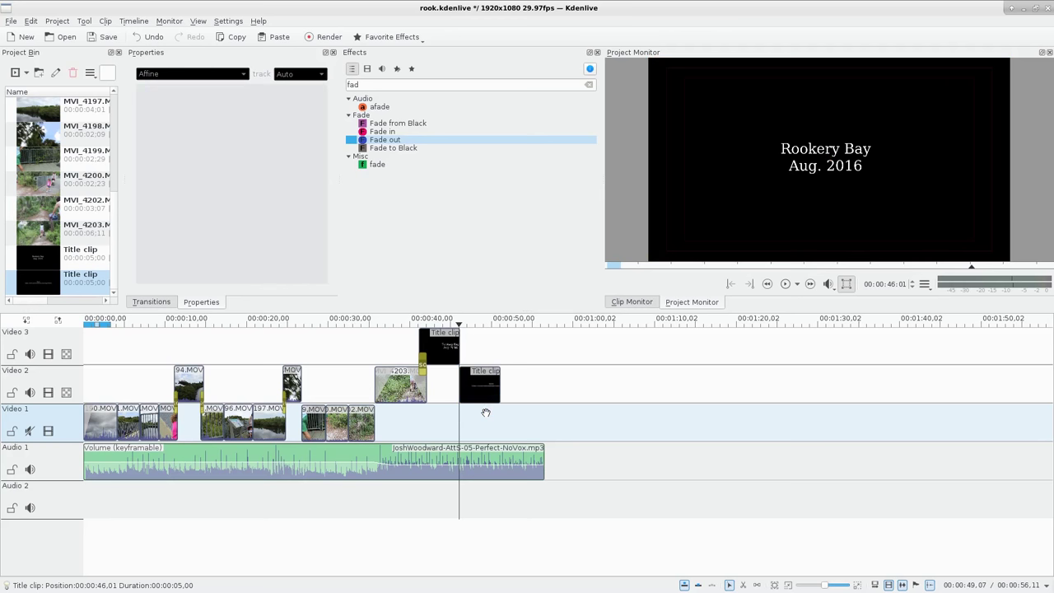
{"action": "left_click", "coordinate": [485, 342]}
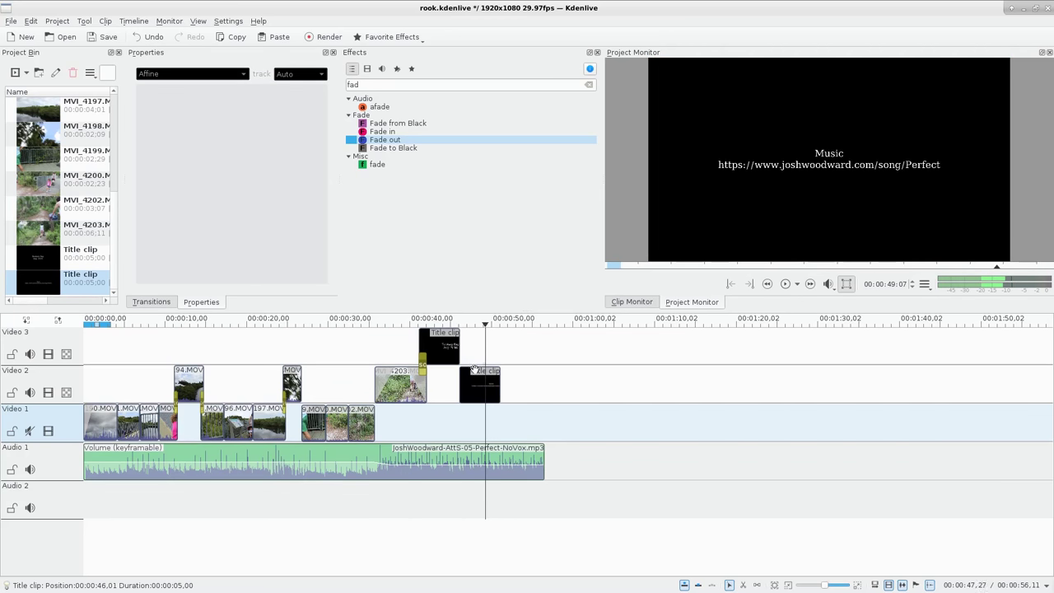
{"action": "left_click", "coordinate": [470, 375]}
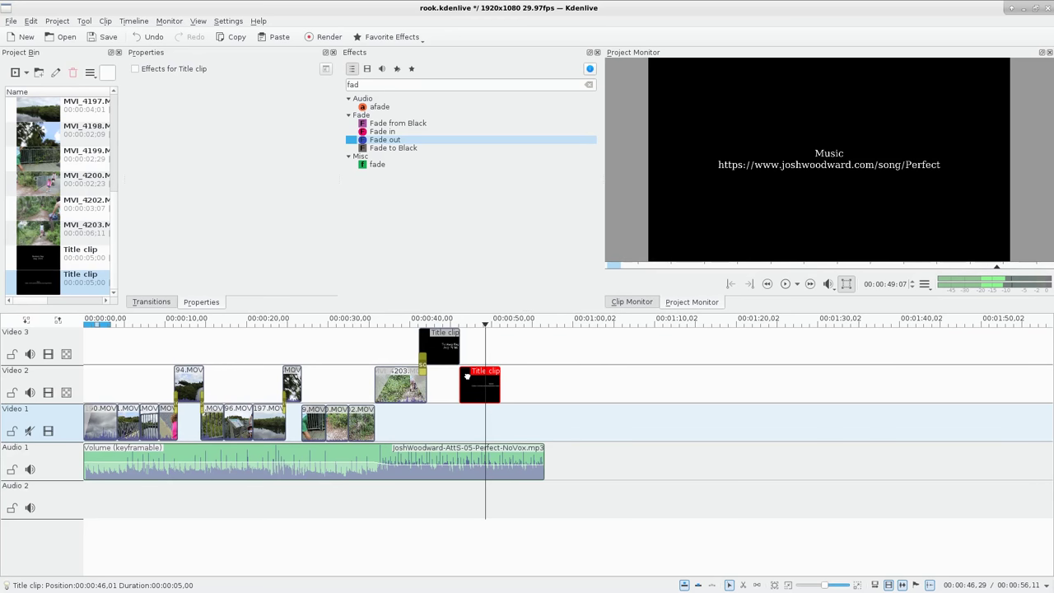
{"action": "left_click", "coordinate": [445, 351]}
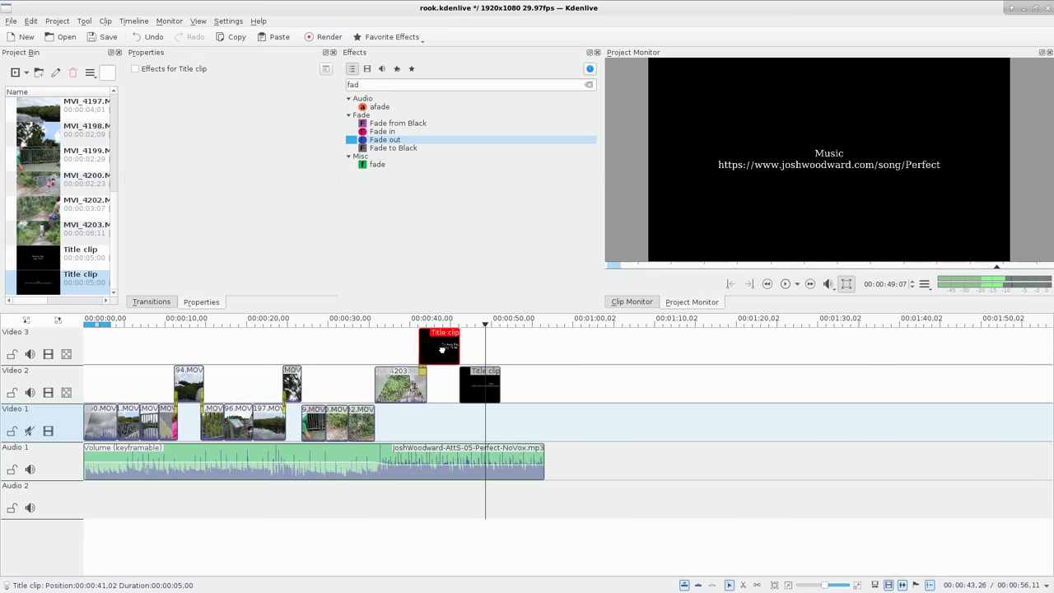
Add Fade to Black to the Rookery title, and Fade from/to Black to the credit
{"action": "double_click", "coordinate": [394, 148]}
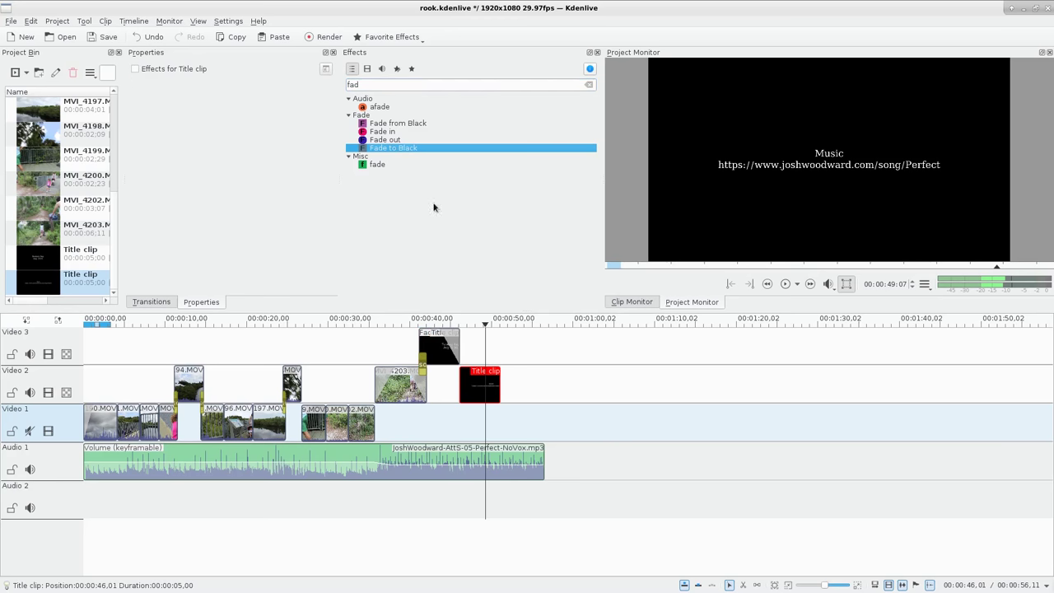
{"action": "double_click", "coordinate": [399, 122]}
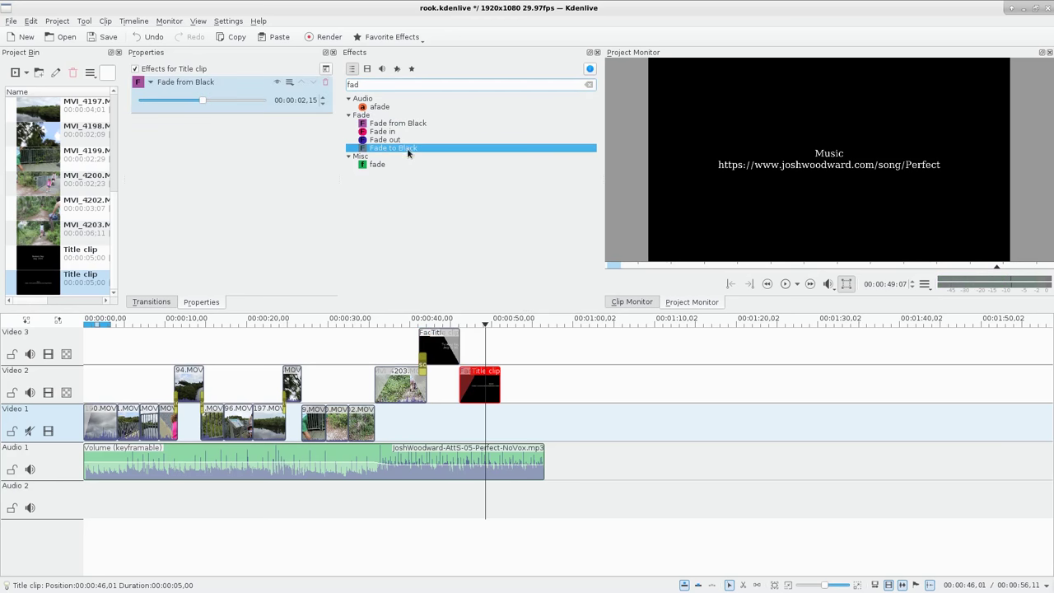
{"action": "double_click", "coordinate": [407, 148]}
Shorten the credit's fades to 00:00:01.03 in and 00:00:01.01 out
{"action": "left_click", "coordinate": [454, 344]}
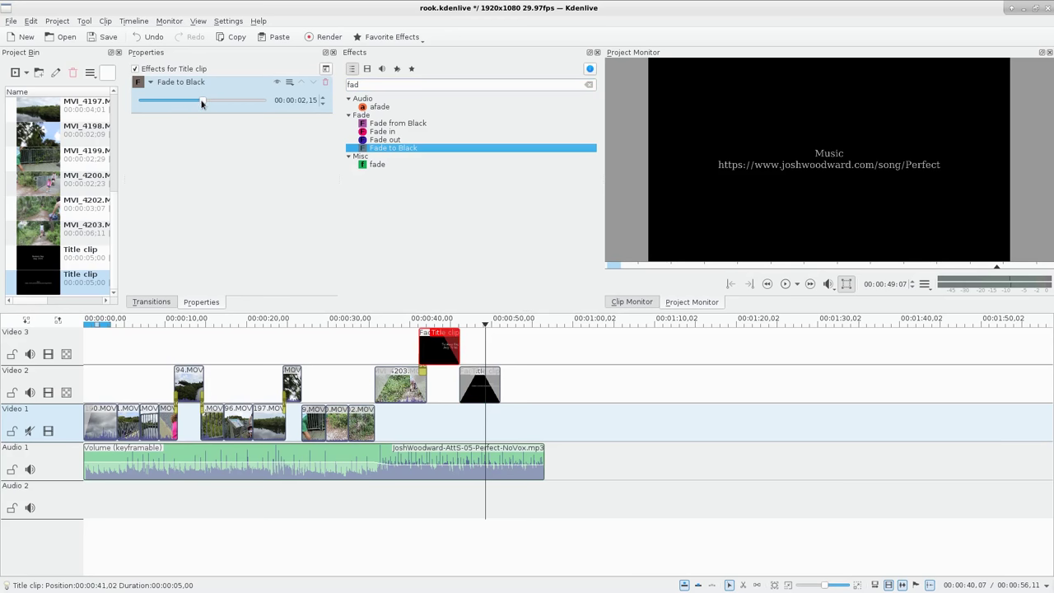
{"action": "left_click", "coordinate": [484, 387]}
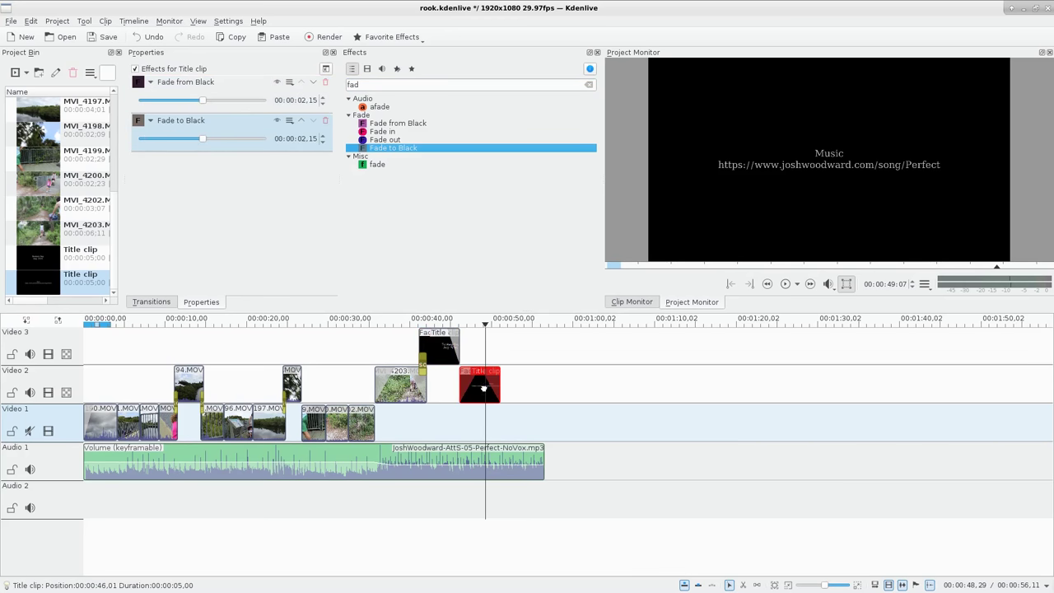
{"action": "left_click_drag", "start_coordinate": [204, 103], "coordinate": [170, 101]}
{"action": "left_click_drag", "start_coordinate": [201, 139], "coordinate": [174, 150]}
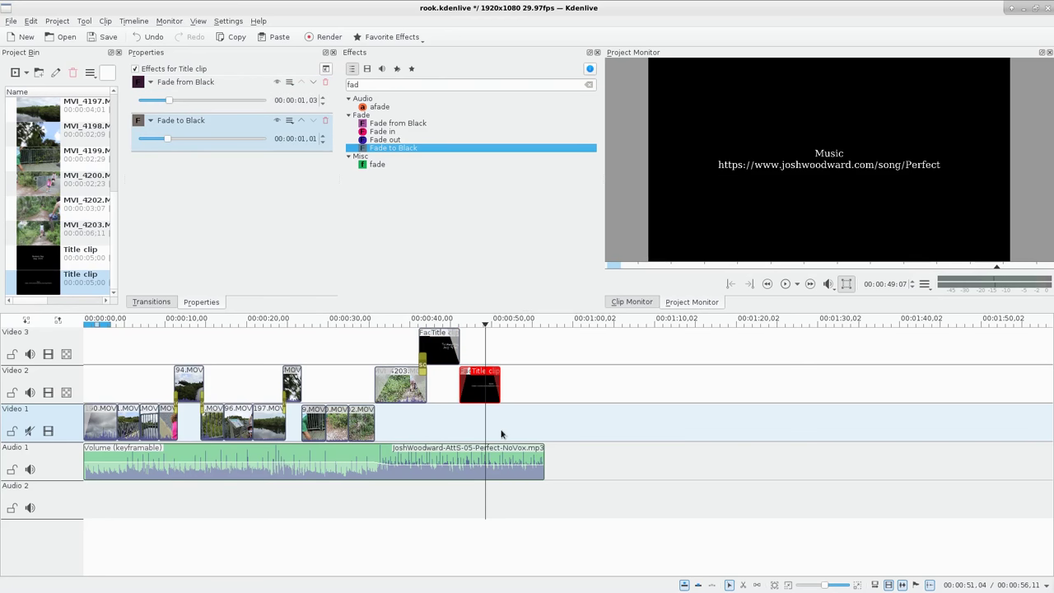
Add a music volume keyframe at 00:00:41.22 and raise its gain to 0dB
{"action": "left_click", "coordinate": [424, 463]}
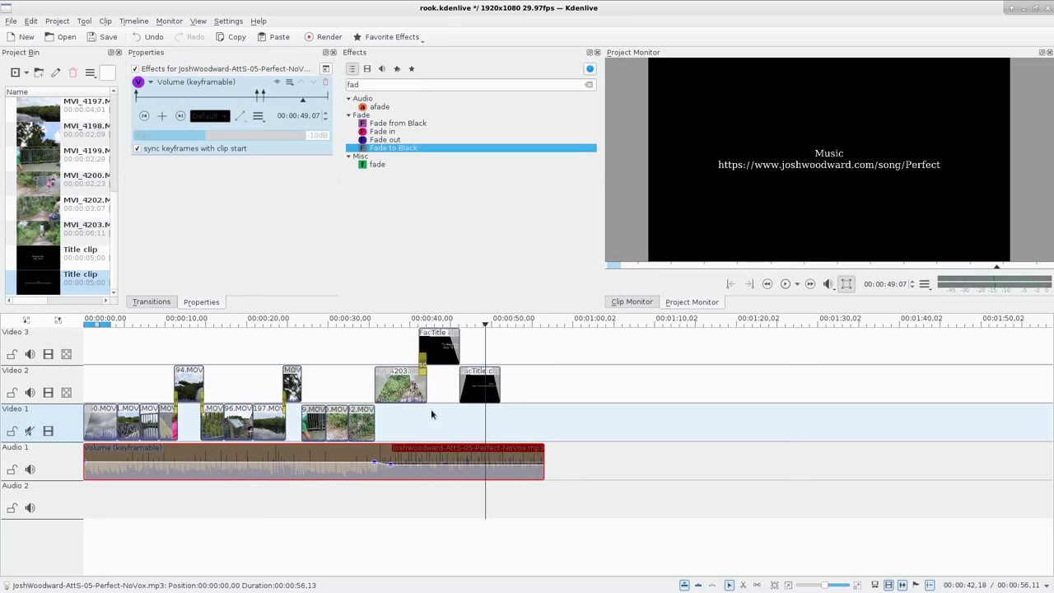
{"action": "left_click", "coordinate": [417, 428]}
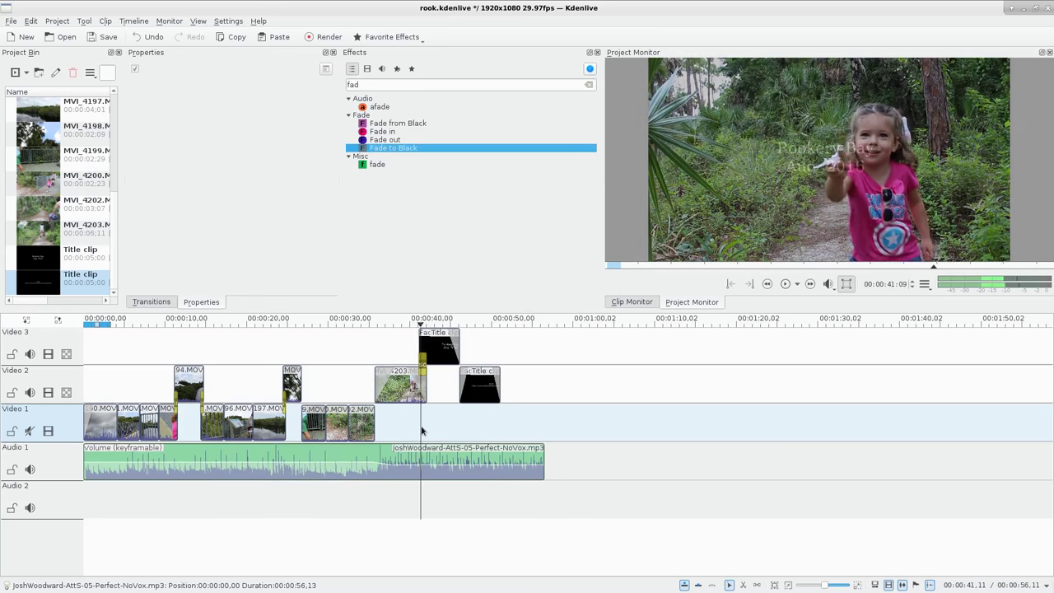
{"action": "key", "text": "space"}
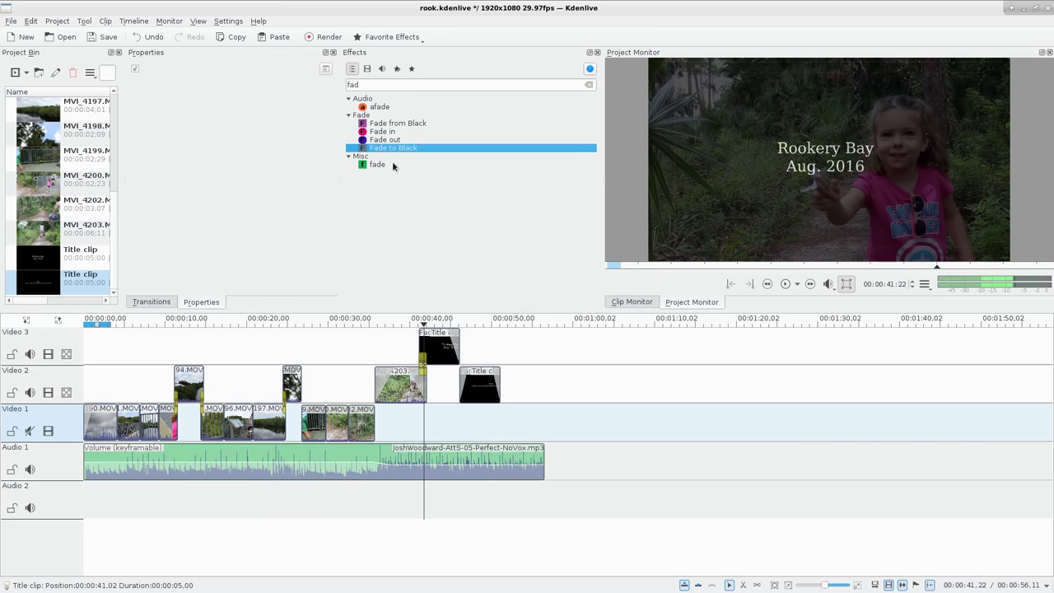
{"action": "left_click", "coordinate": [420, 454]}
{"action": "left_click", "coordinate": [162, 116]}
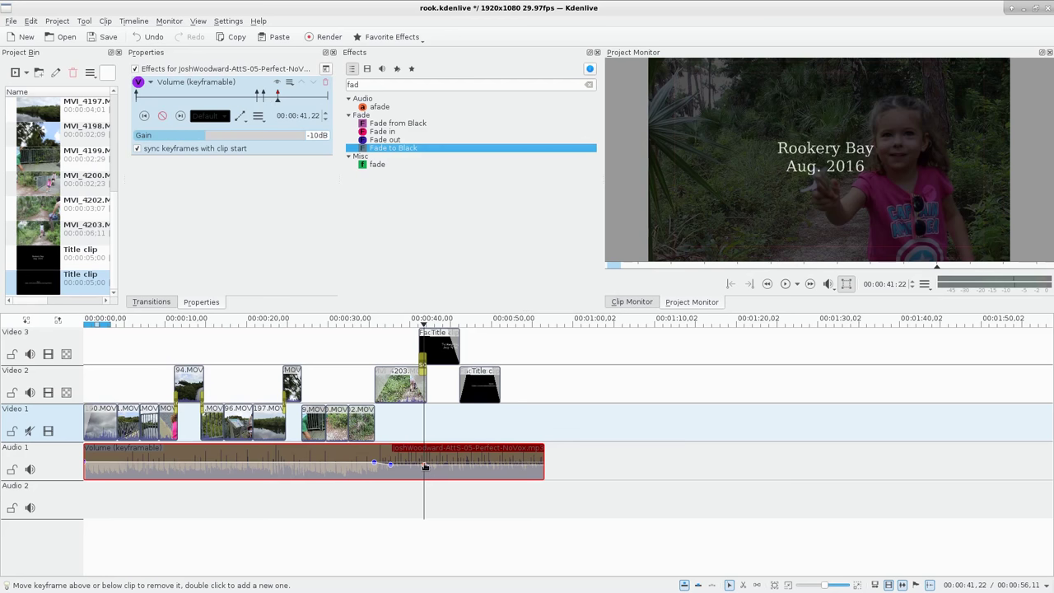
{"action": "left_click_drag", "start_coordinate": [423, 467], "coordinate": [419, 464]}
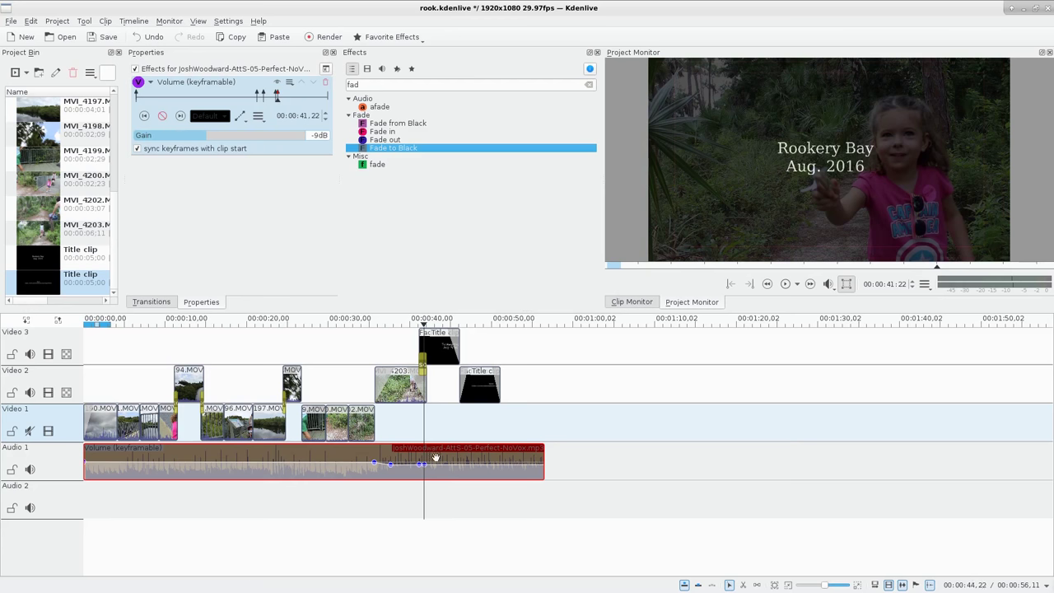
{"action": "scroll", "coordinate": [258, 141], "scroll_direction": "up", "scroll_amount": 10}
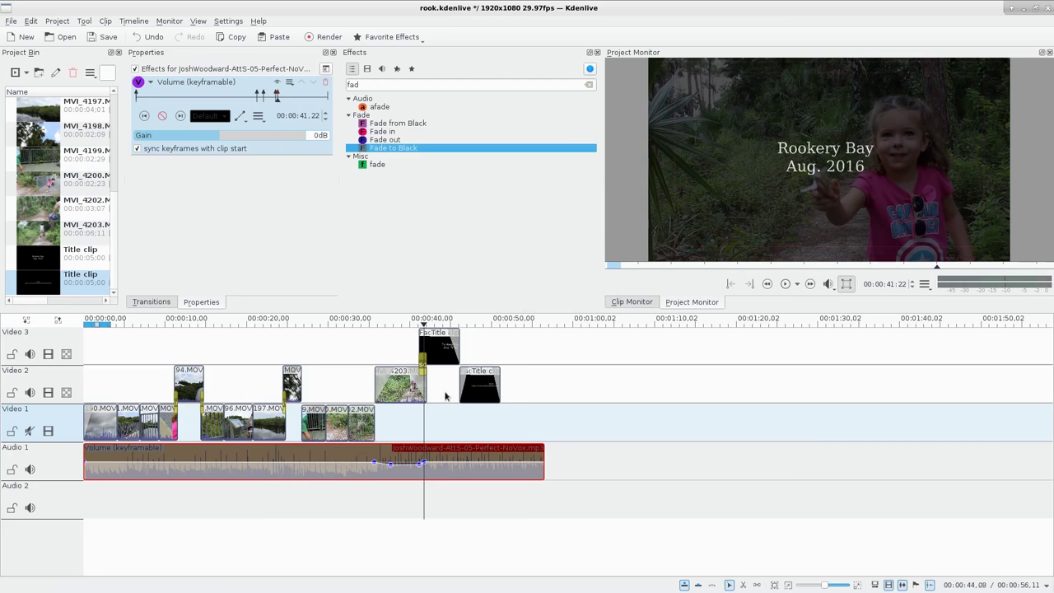
{"action": "left_click", "coordinate": [417, 433]}
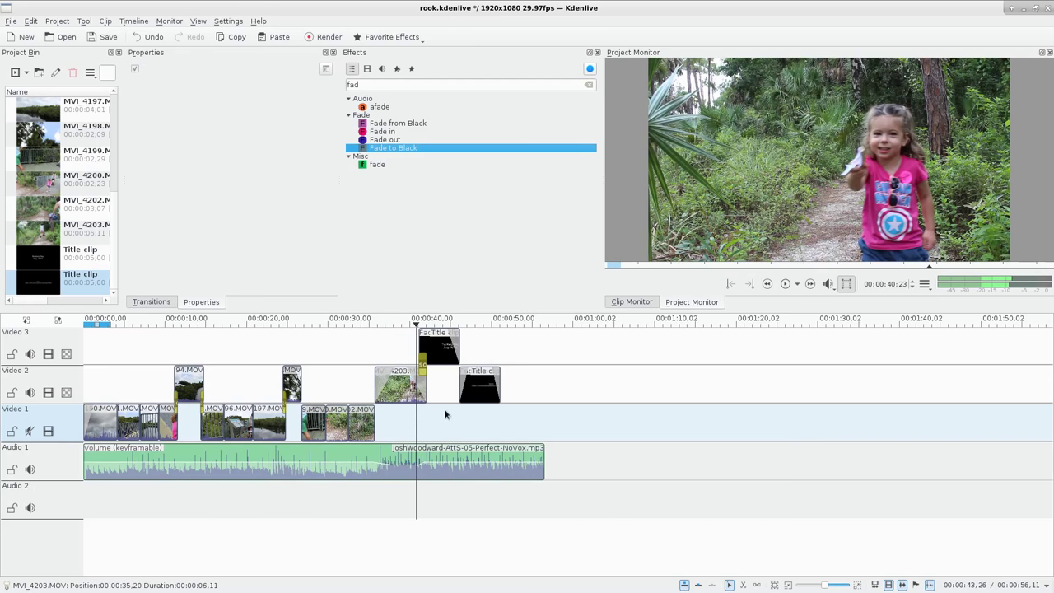
Trim the music to end with the credit title at 51 seconds, save, and replay the ending
{"action": "left_click_drag", "start_coordinate": [543, 452], "coordinate": [469, 450]}
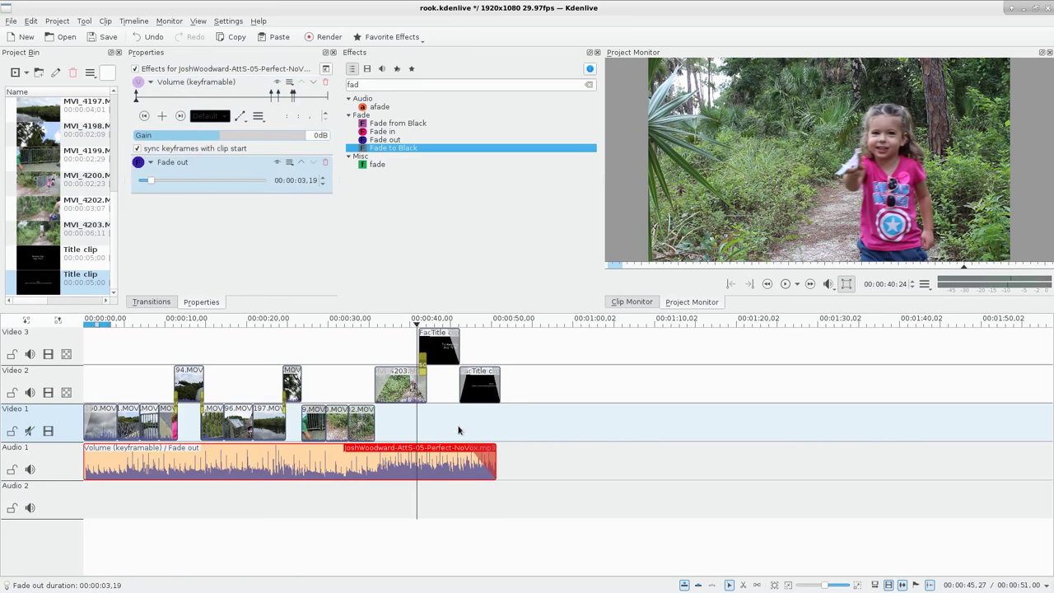
{"action": "left_click", "coordinate": [358, 337]}
{"action": "key", "text": "ctrl+s"}
{"action": "key", "text": "space"}
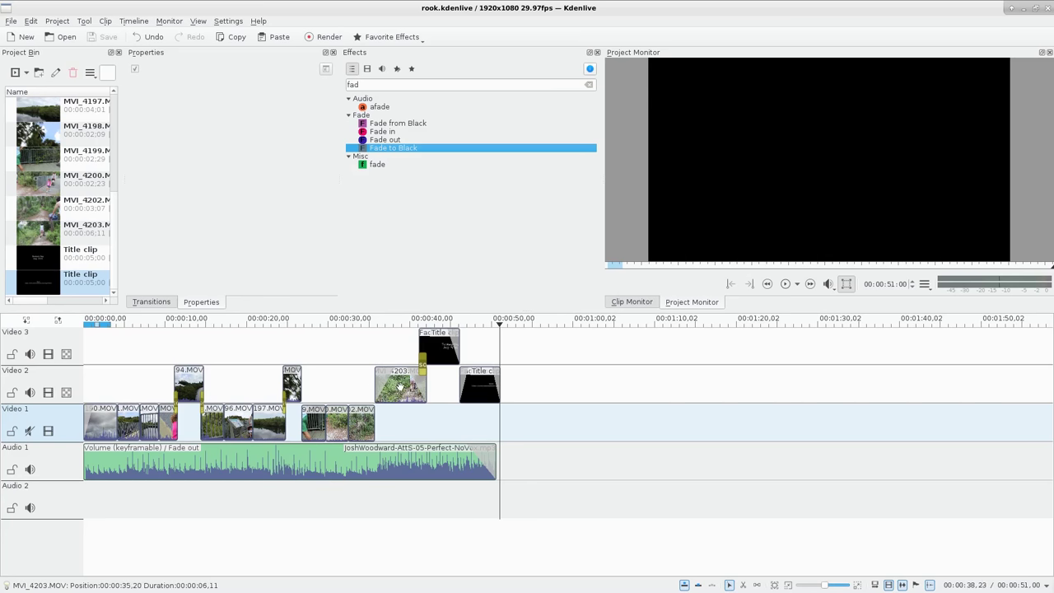
{"action": "key", "text": "alt+Left"}
{"action": "left_click_drag", "start_coordinate": [124, 376], "coordinate": [143, 376]}
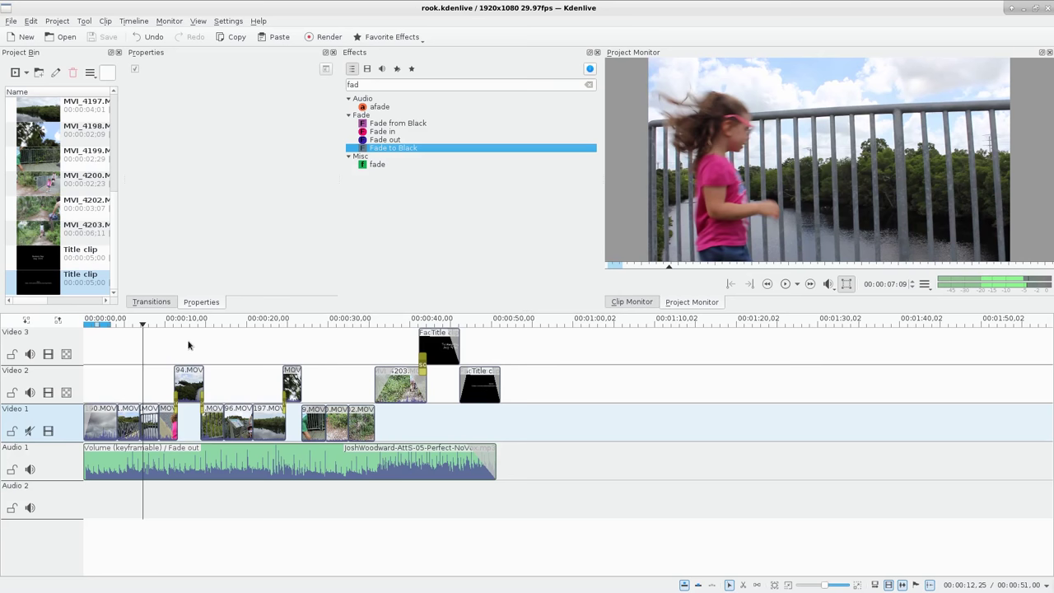
{"action": "left_click", "coordinate": [187, 345]}
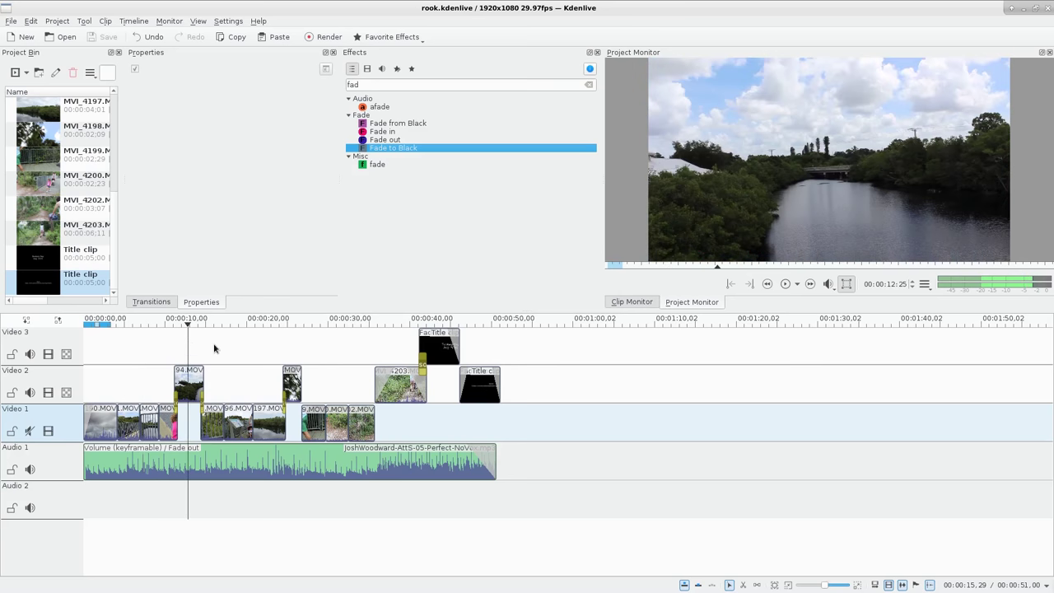